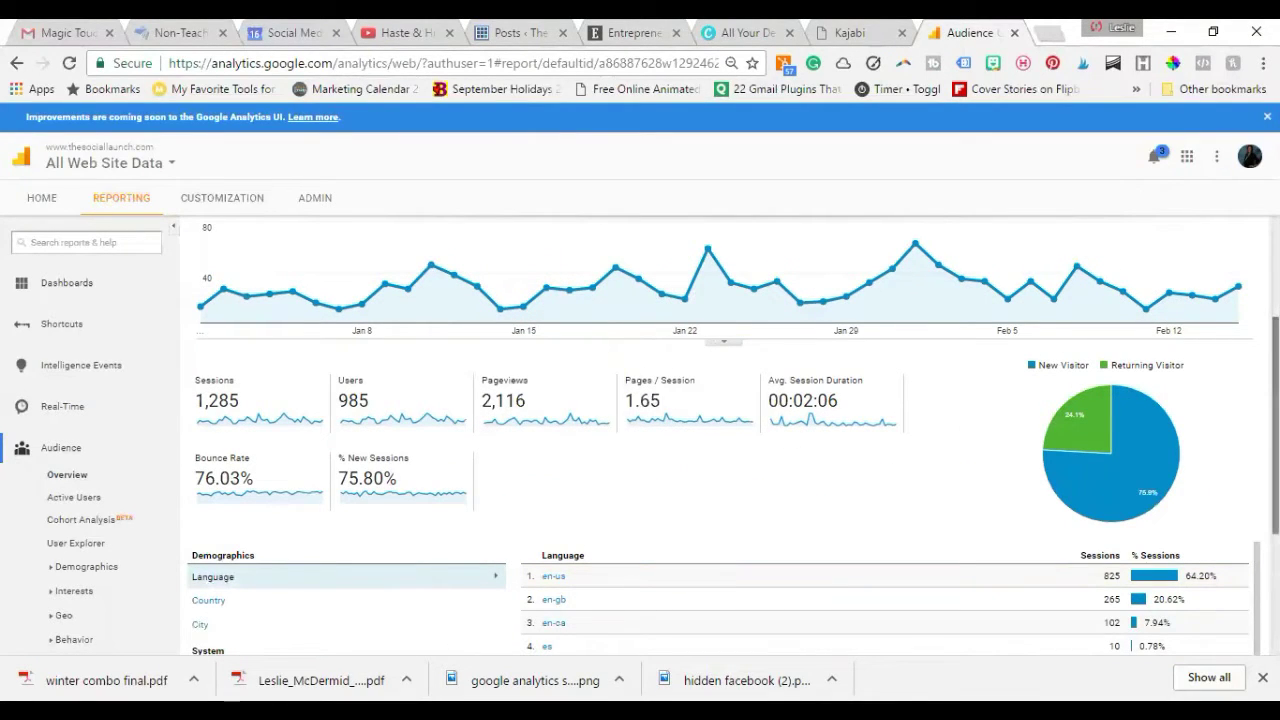
Open the Social Overview report under Acquisition and examine the sessions for each social network
drag(1275, 430, 1275, 510)
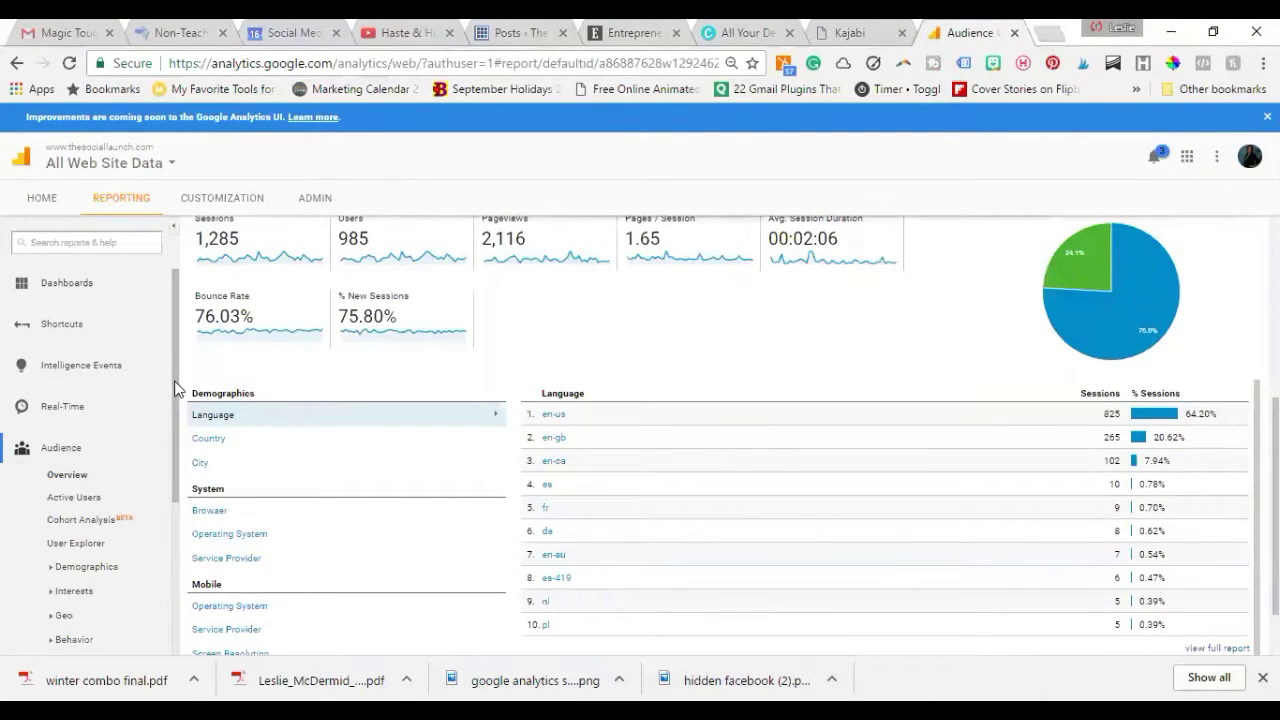
scroll(177, 389, down, 3)
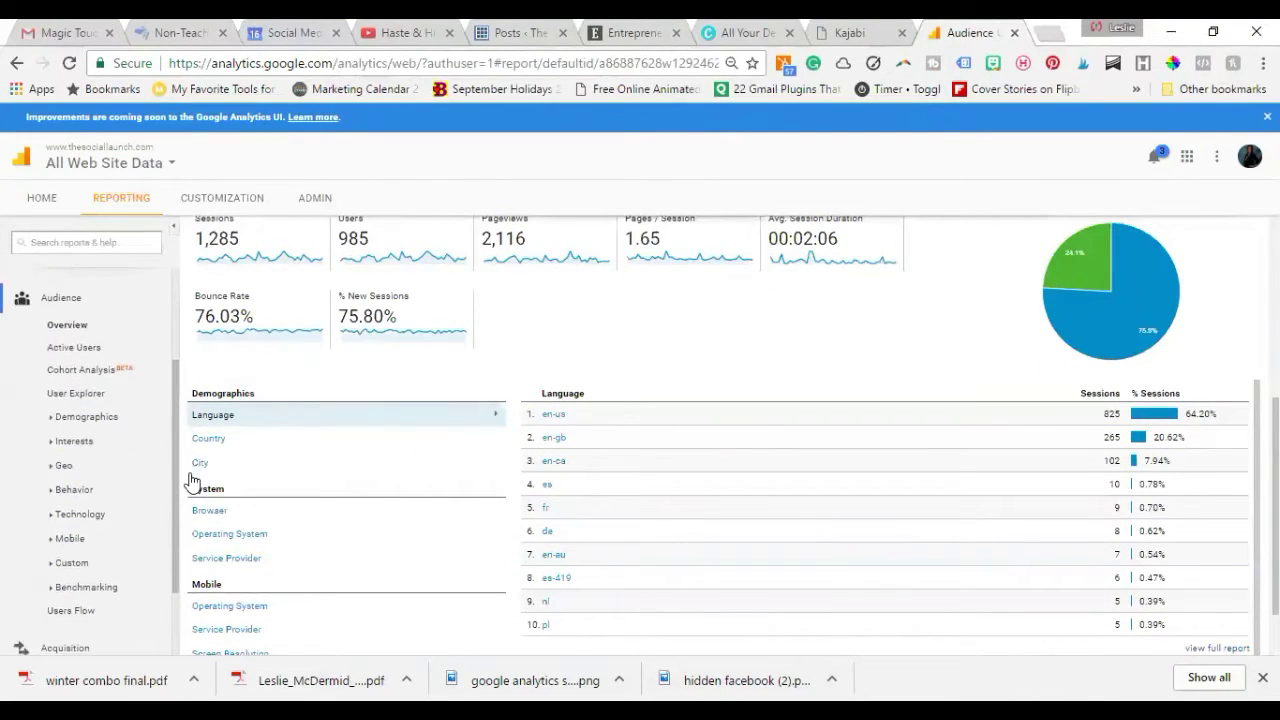
scroll(191, 517, down, 1)
scroll(191, 460, up, 2)
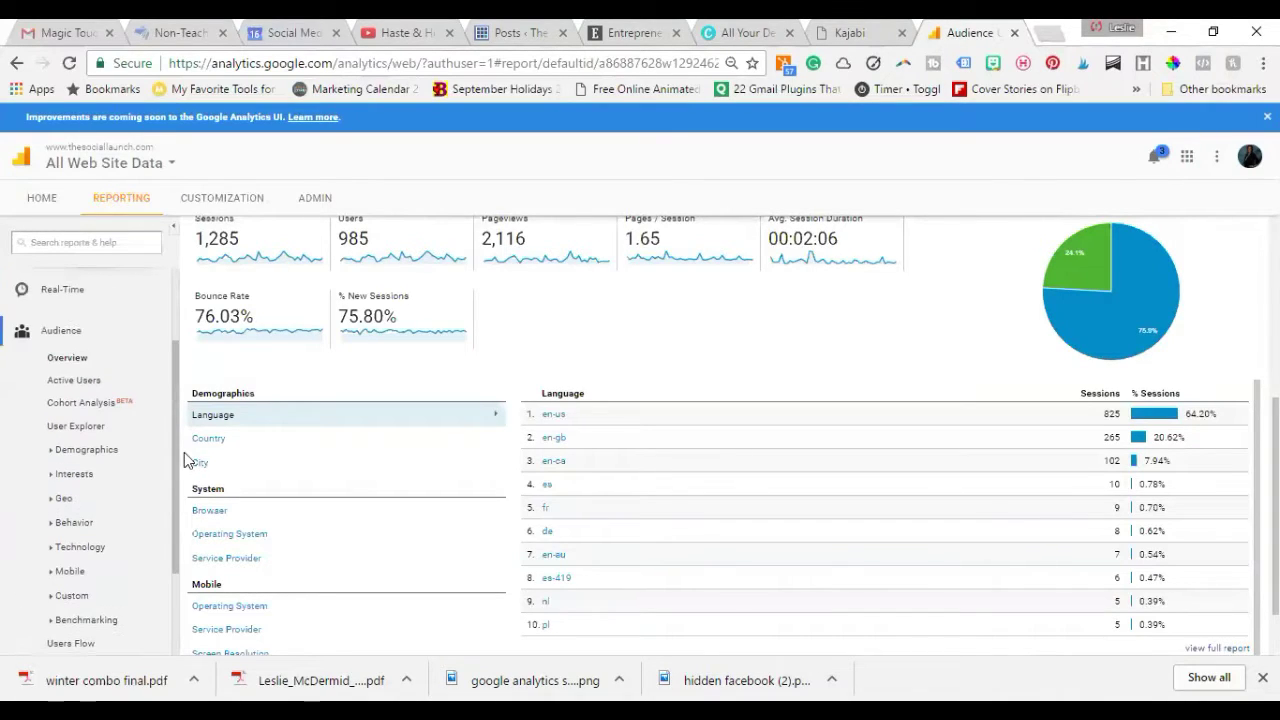
scroll(184, 529, down, 2)
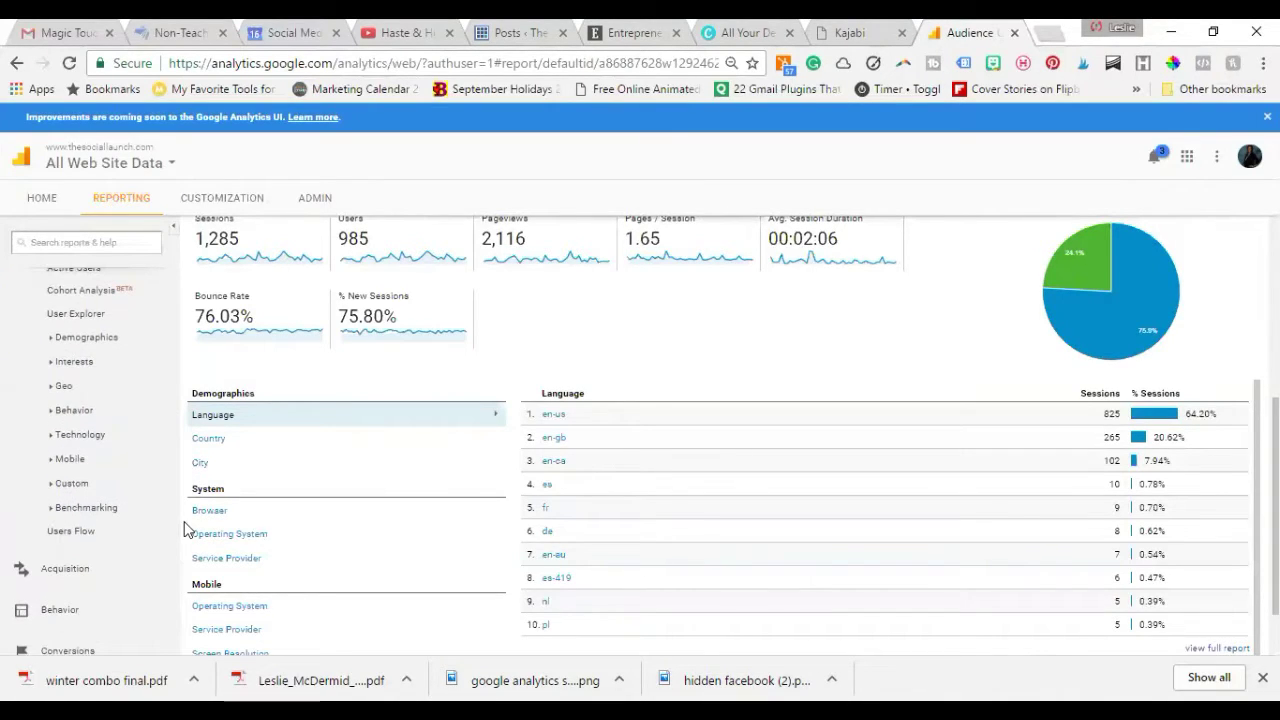
scroll(140, 610, down, 1)
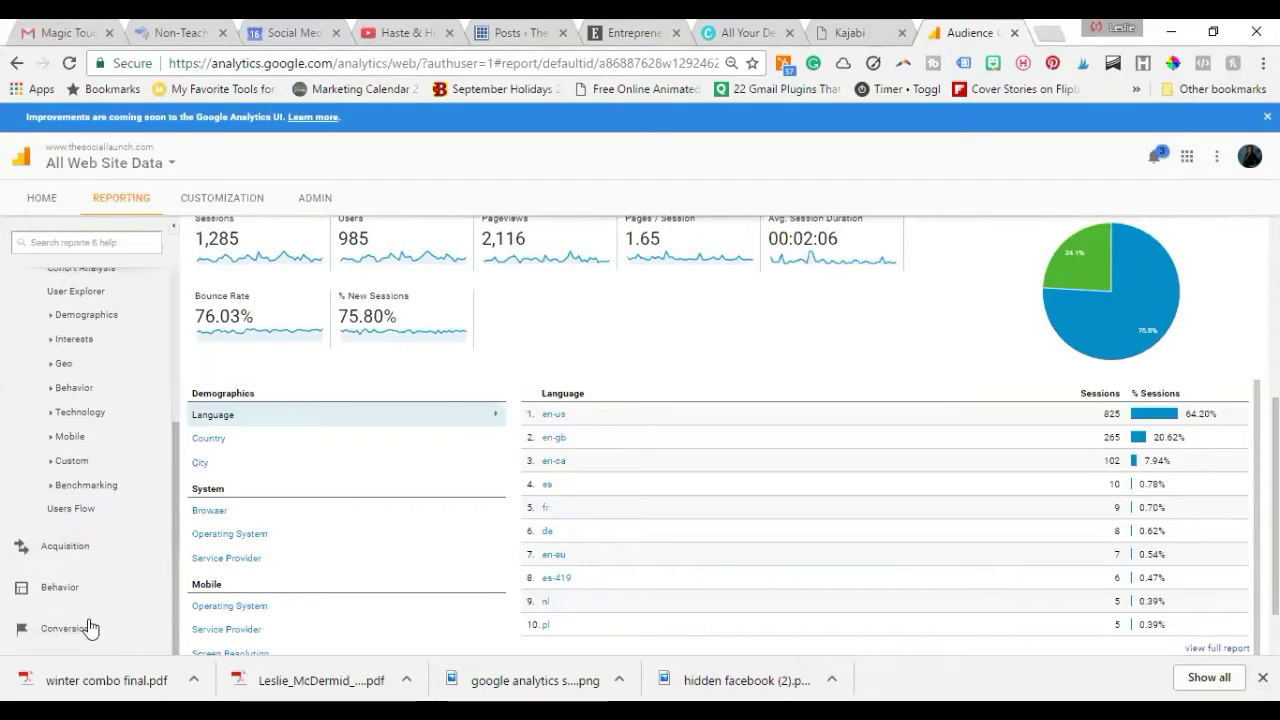
click(104, 560)
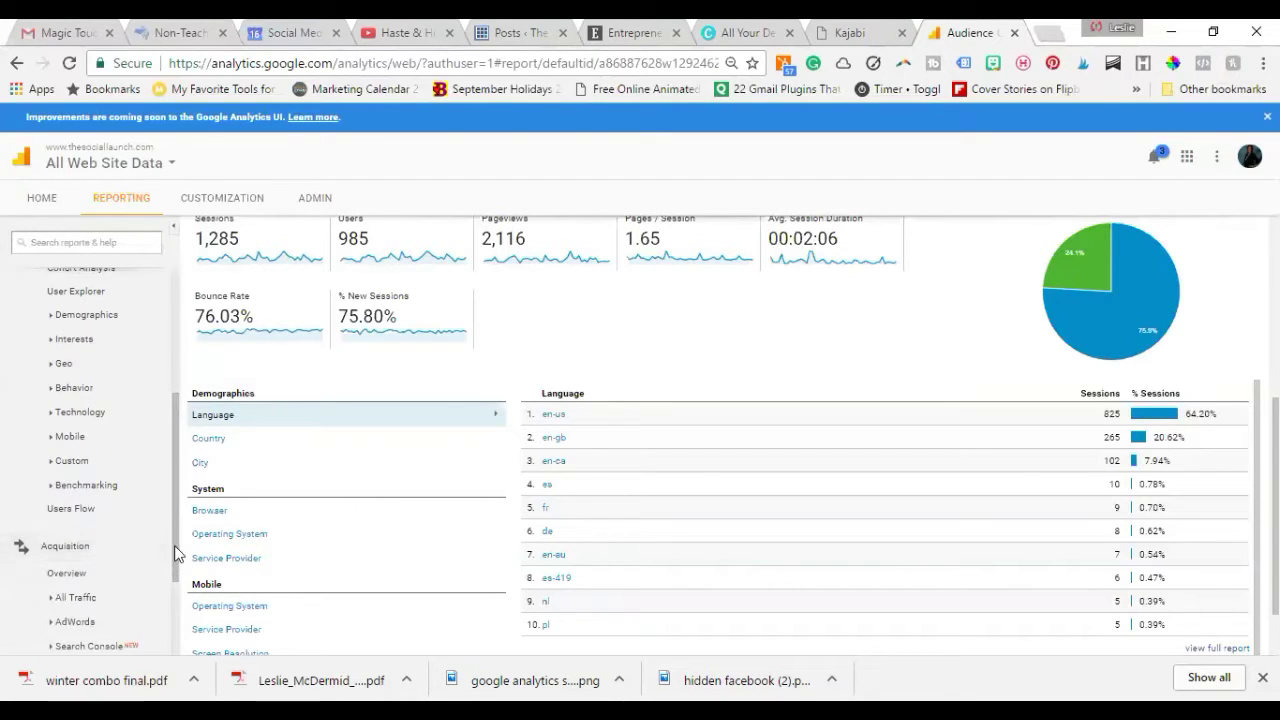
scroll(175, 587, down, 1)
scroll(175, 587, down, 1)
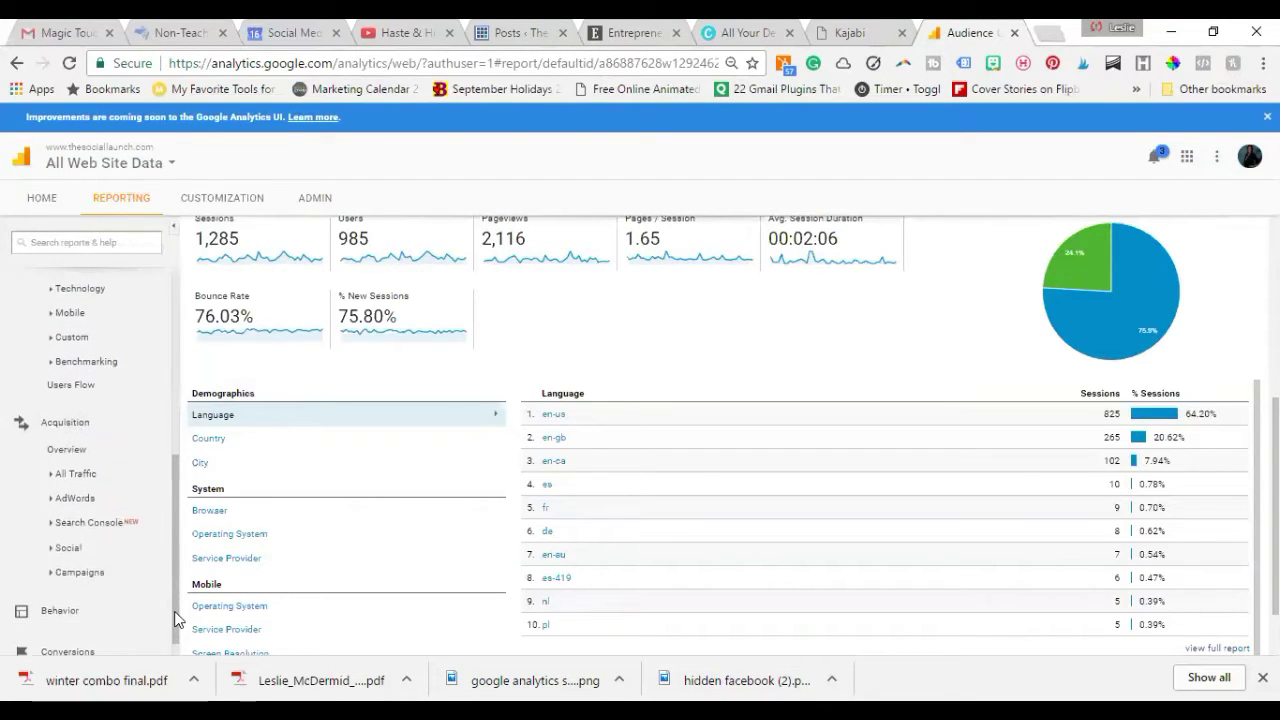
click(86, 540)
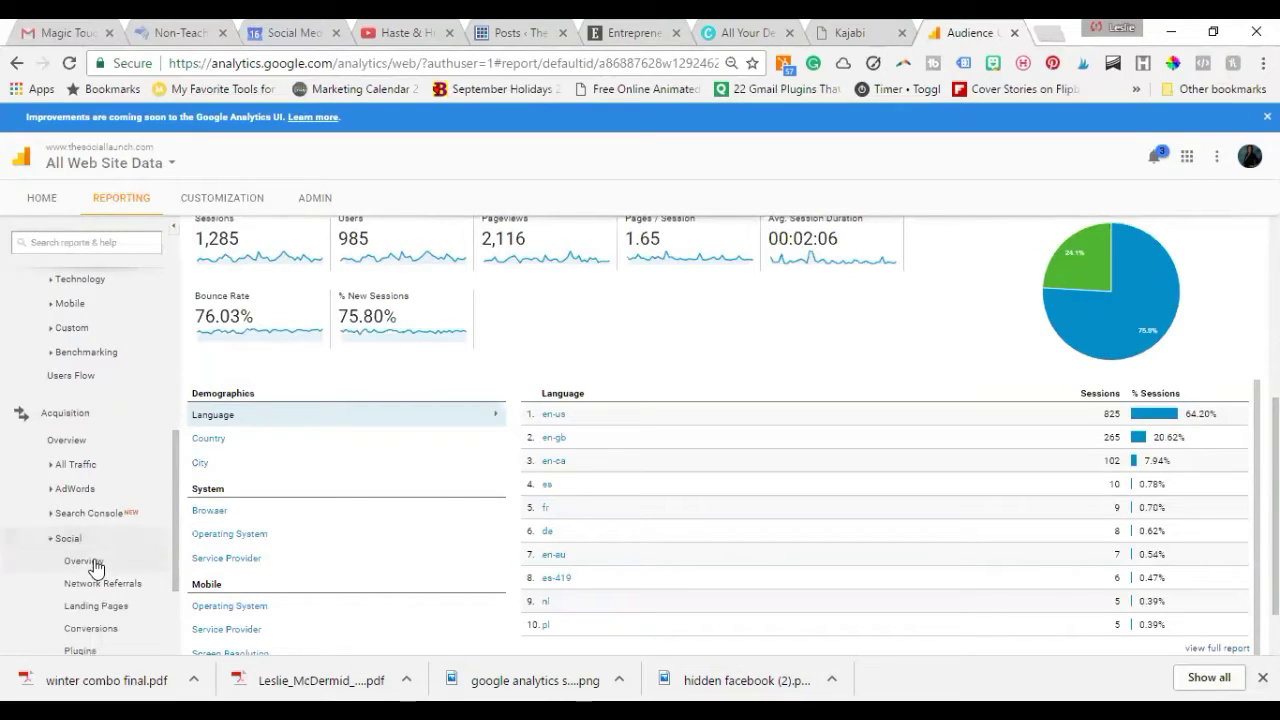
click(94, 559)
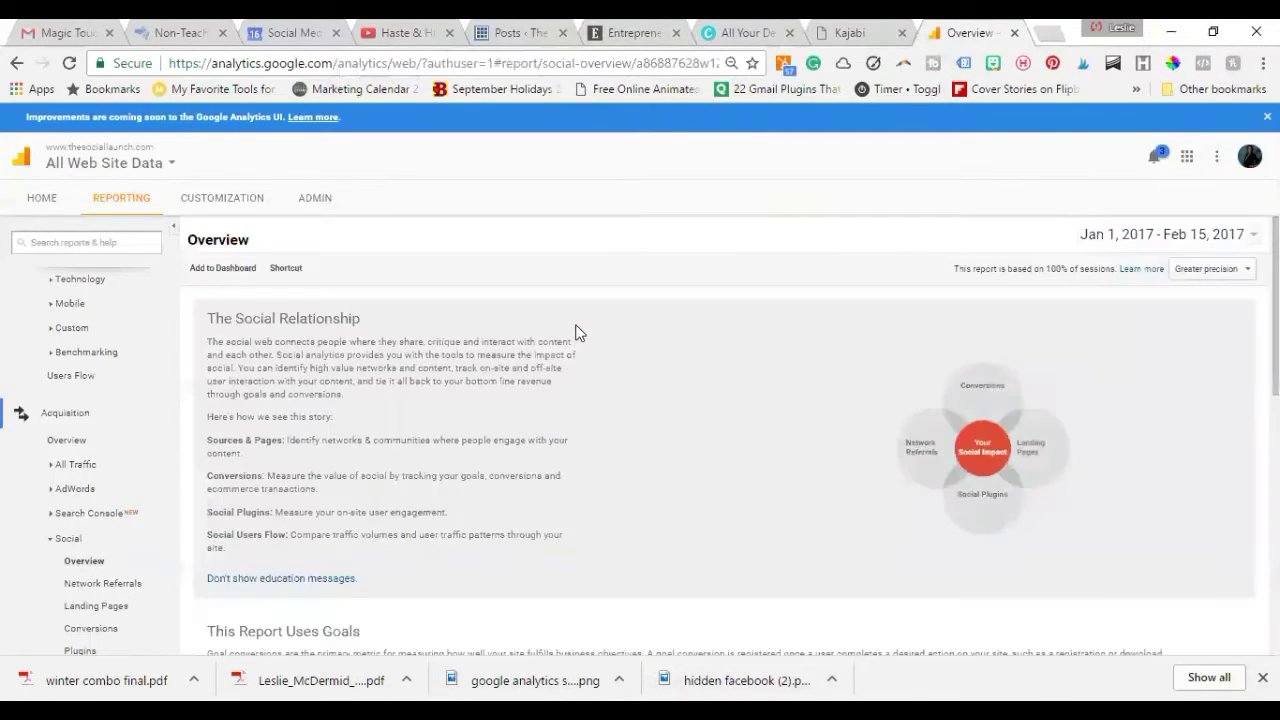
scroll(1218, 275, down, 4)
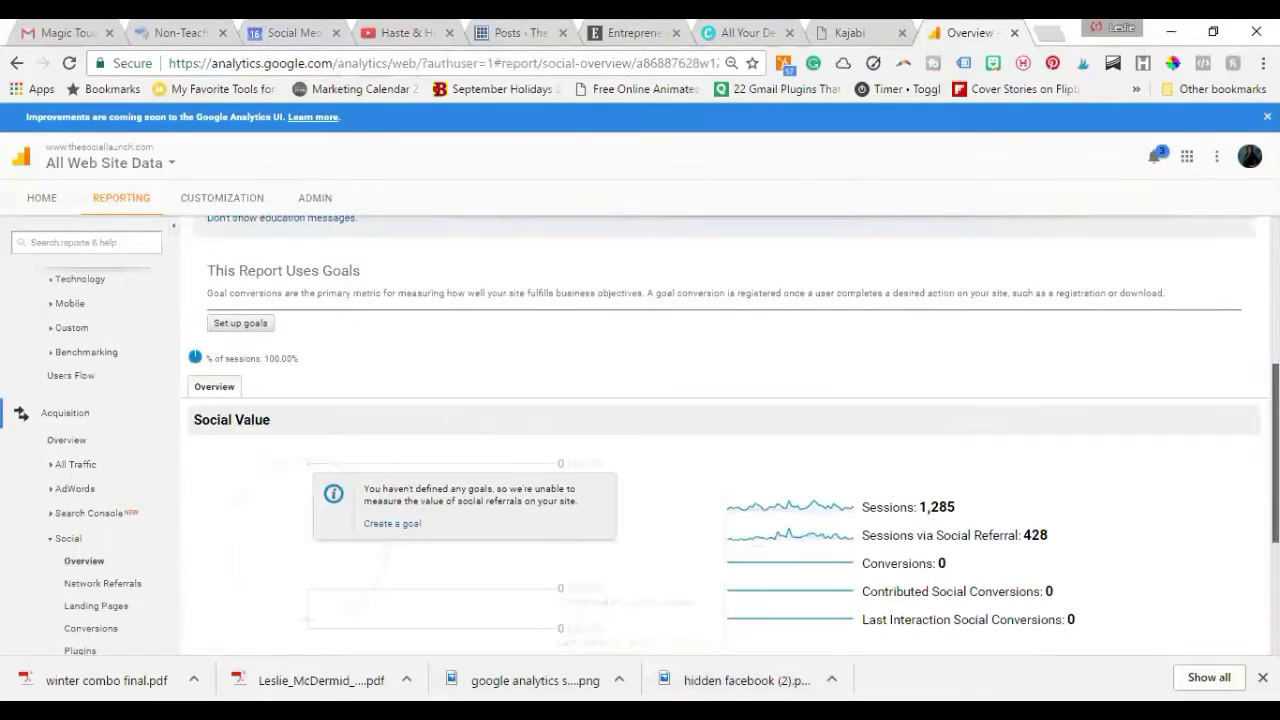
scroll(1057, 460, down, 3)
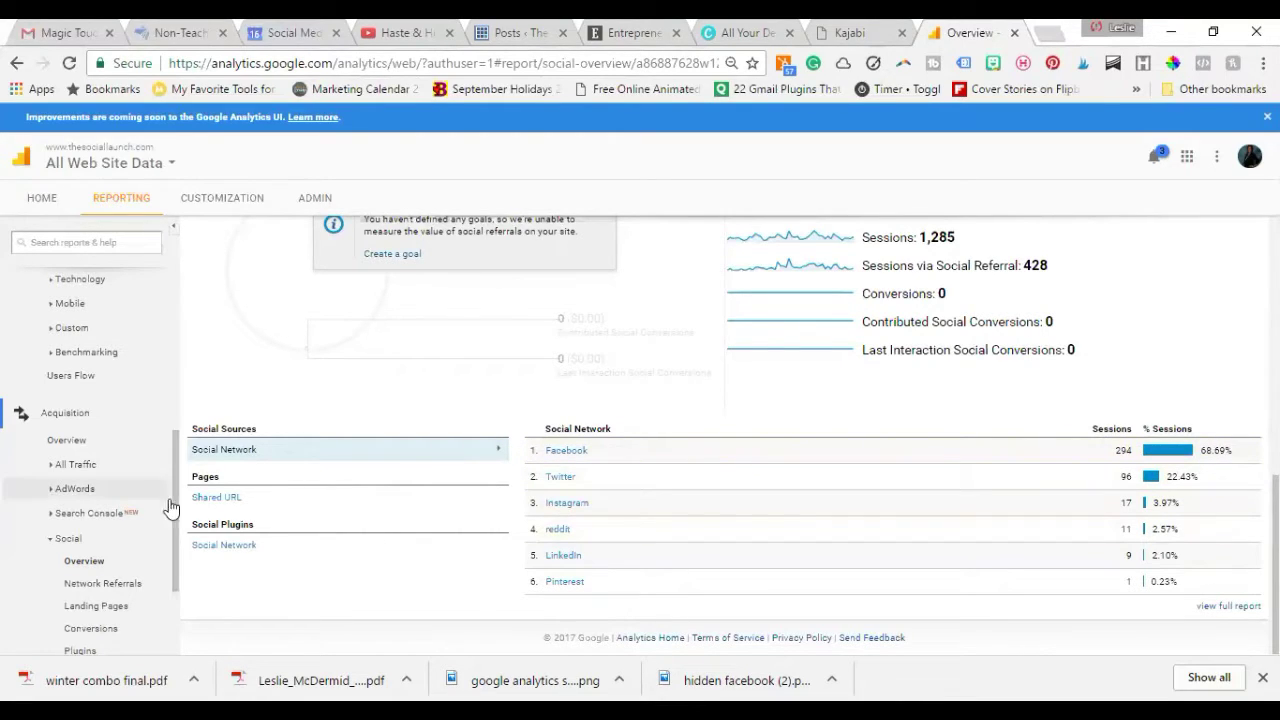
Open the Source/Medium report under All Traffic and set the table to show 50 rows
click(88, 466)
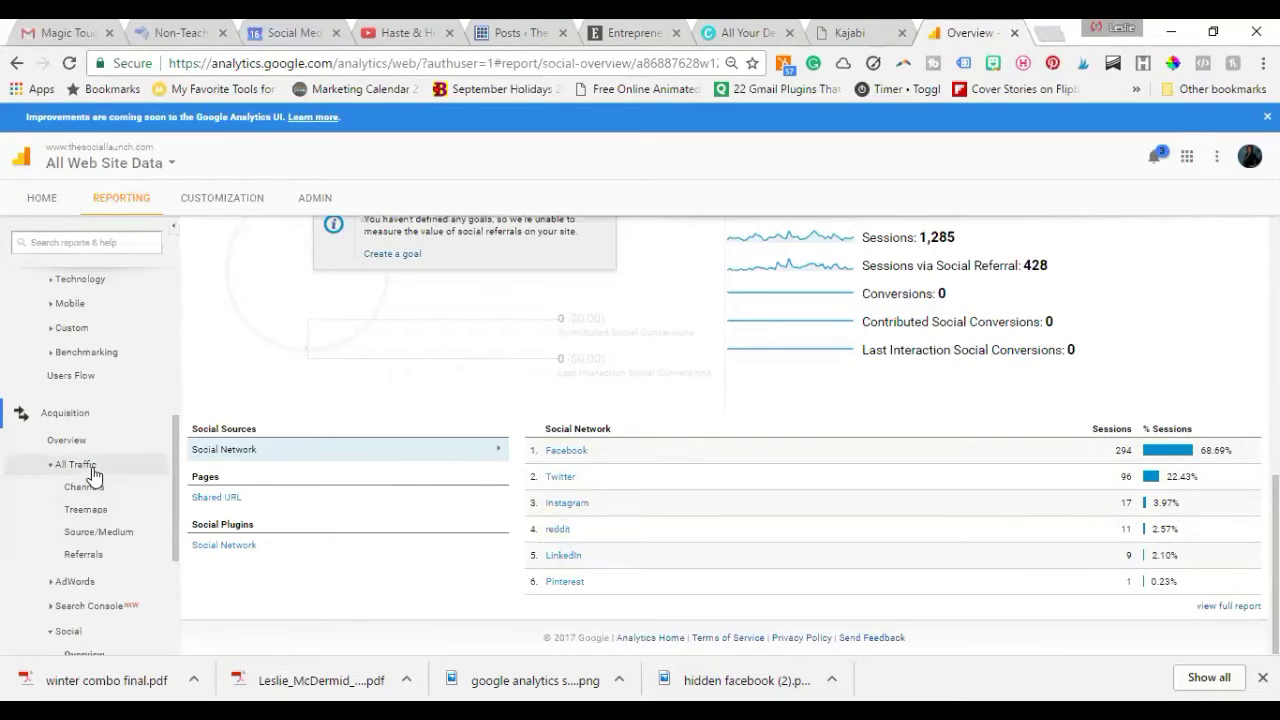
click(128, 530)
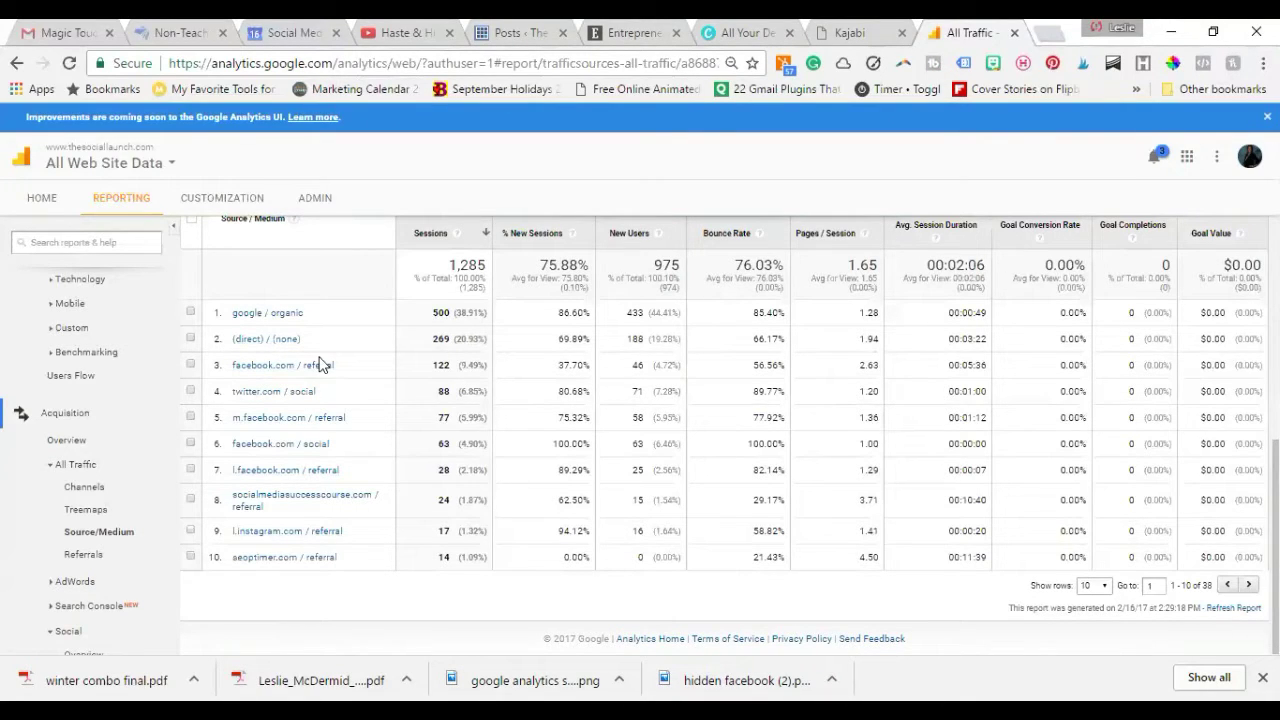
click(1100, 590)
click(1103, 614)
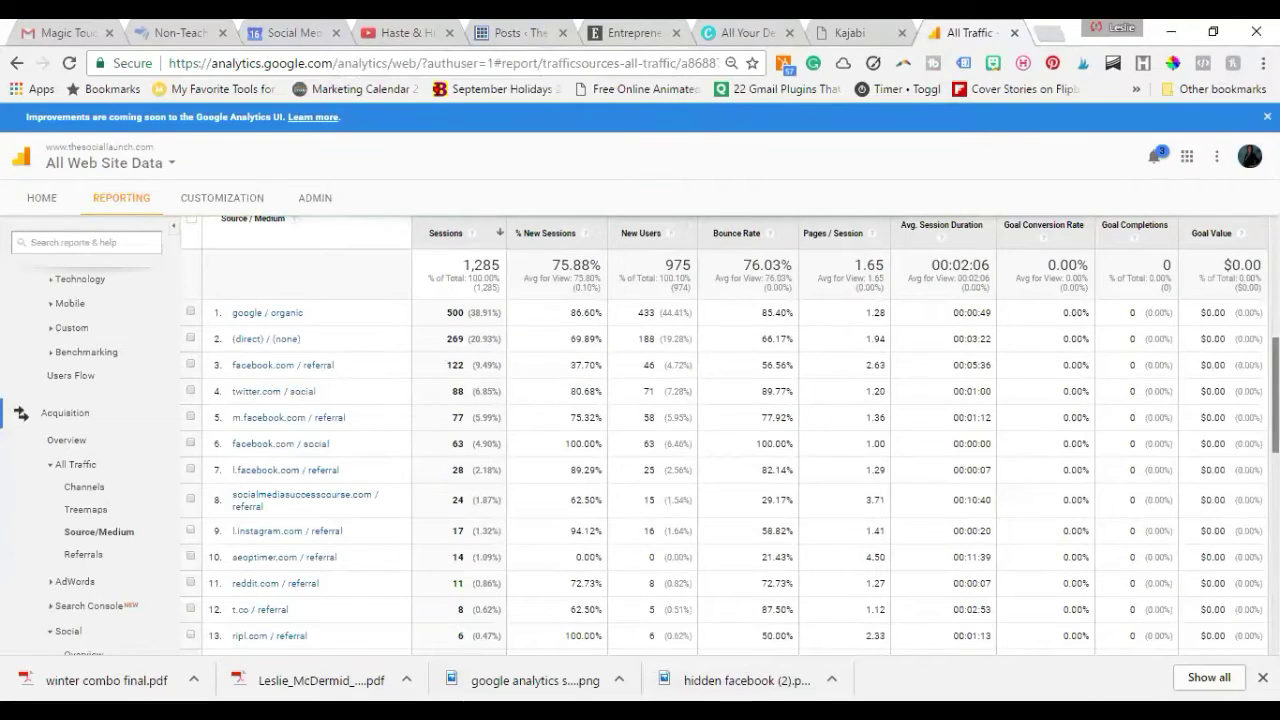
Review the top traffic sources and highlight the facebook.com / social row's figures from sessions through bounce rate
scroll(508, 375, down, 1)
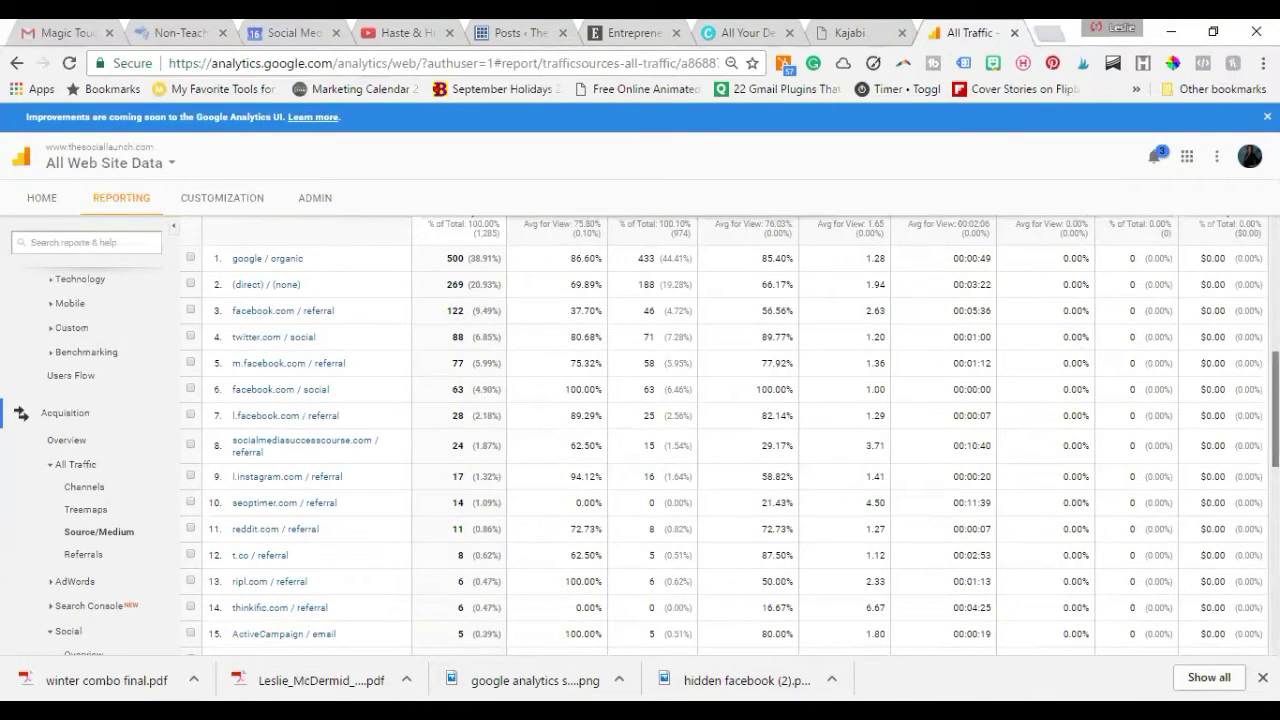
scroll(1275, 400, up, 1)
scroll(806, 449, up, 1)
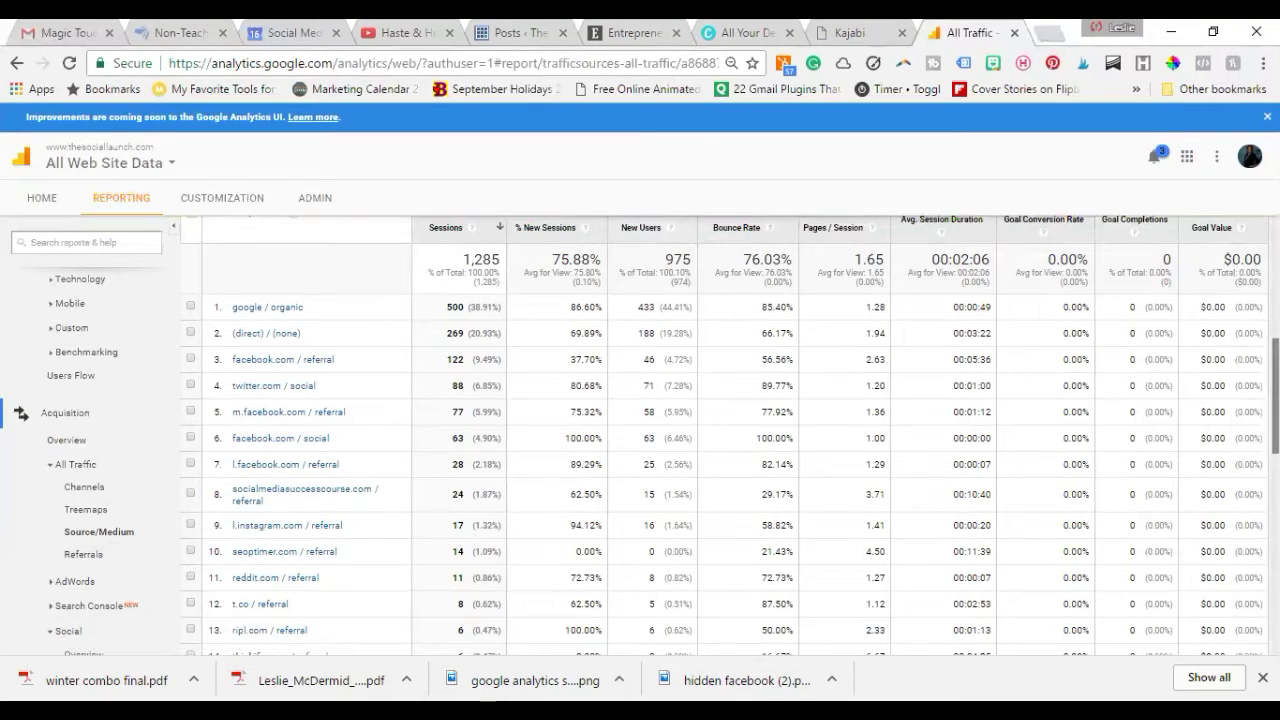
scroll(1275, 390, up, 1)
scroll(487, 280, down, 1)
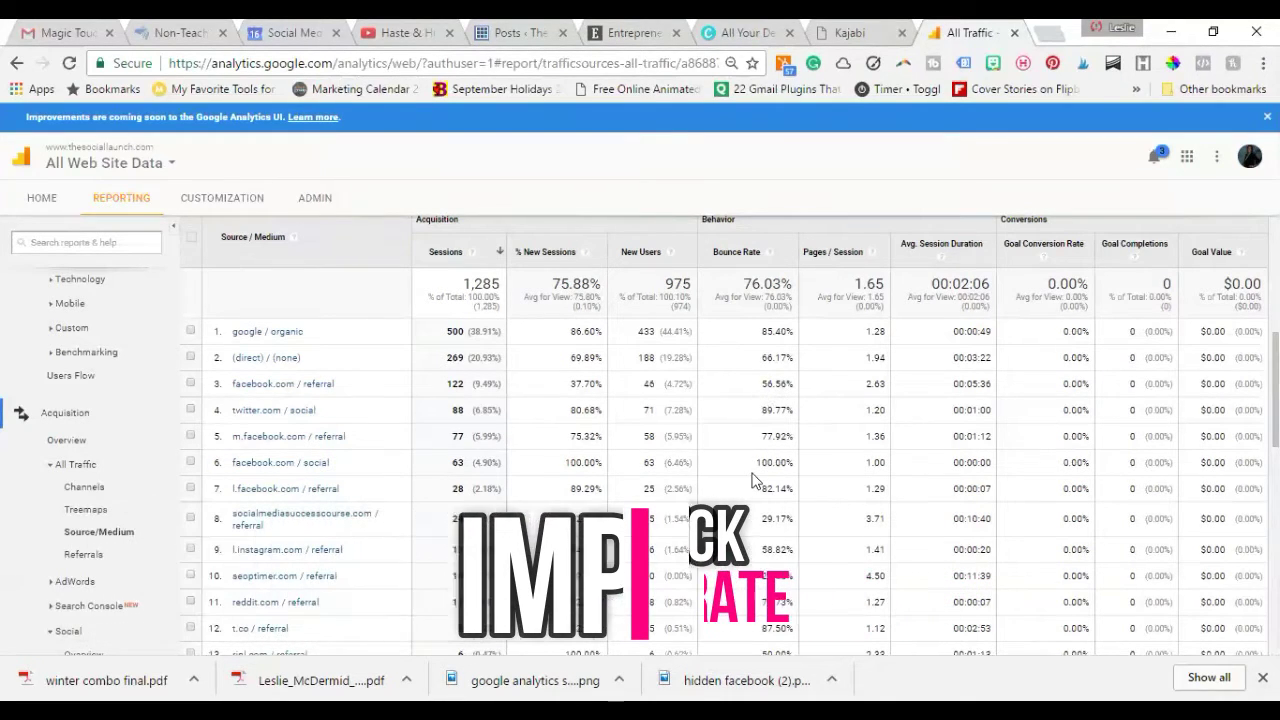
drag(792, 463, 440, 459)
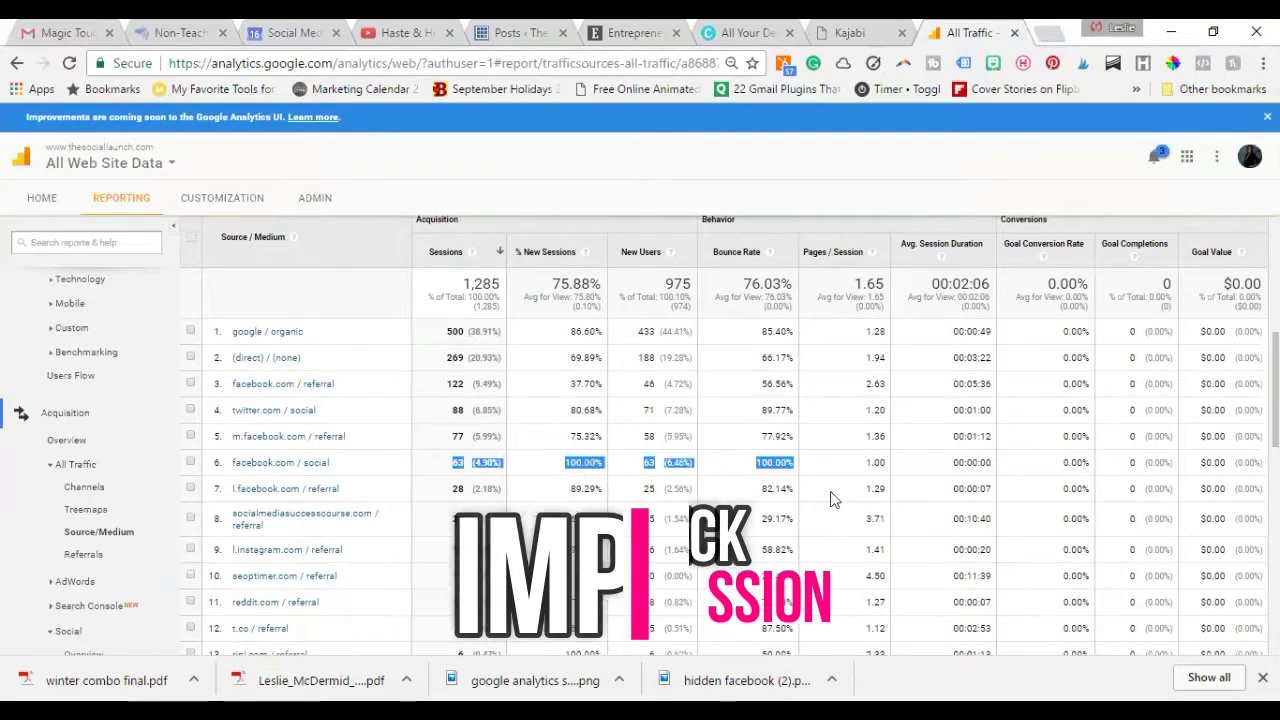
click(295, 527)
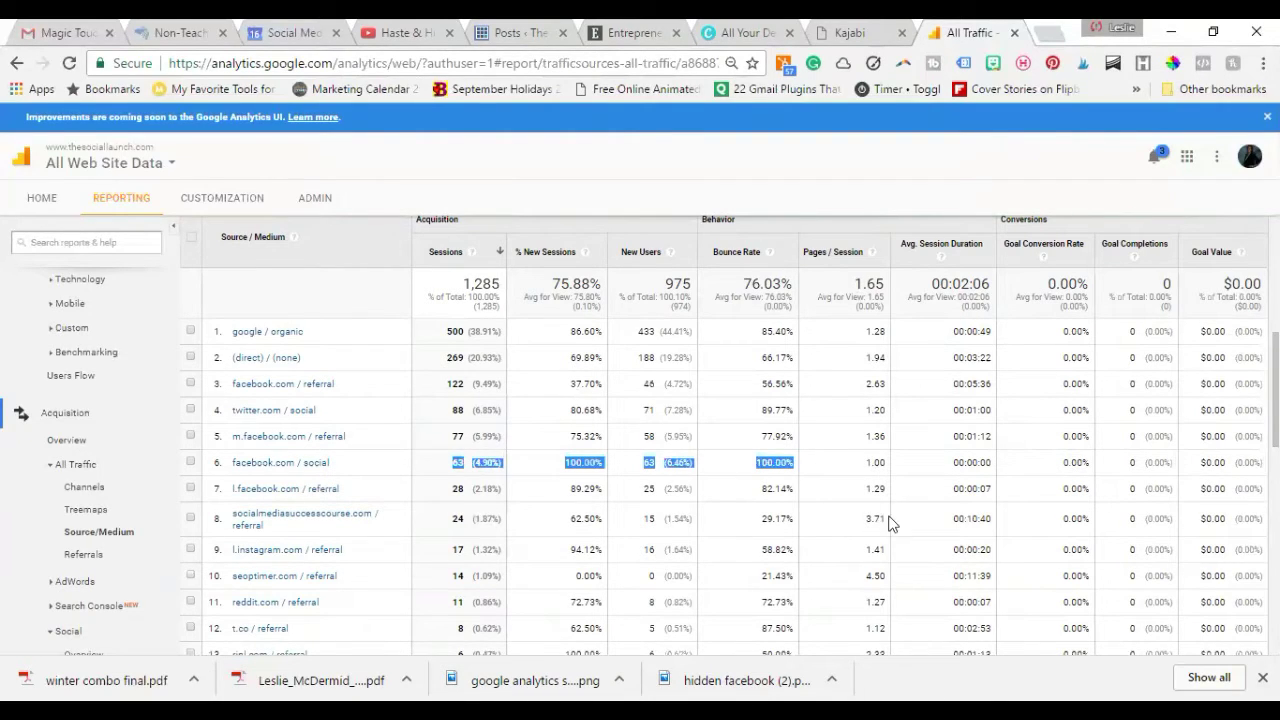
Highlight pages per session and average session duration for socialmediasuccesscourse.com / referral, plus the session duration for l.instagram.com / referral
drag(886, 522, 853, 520)
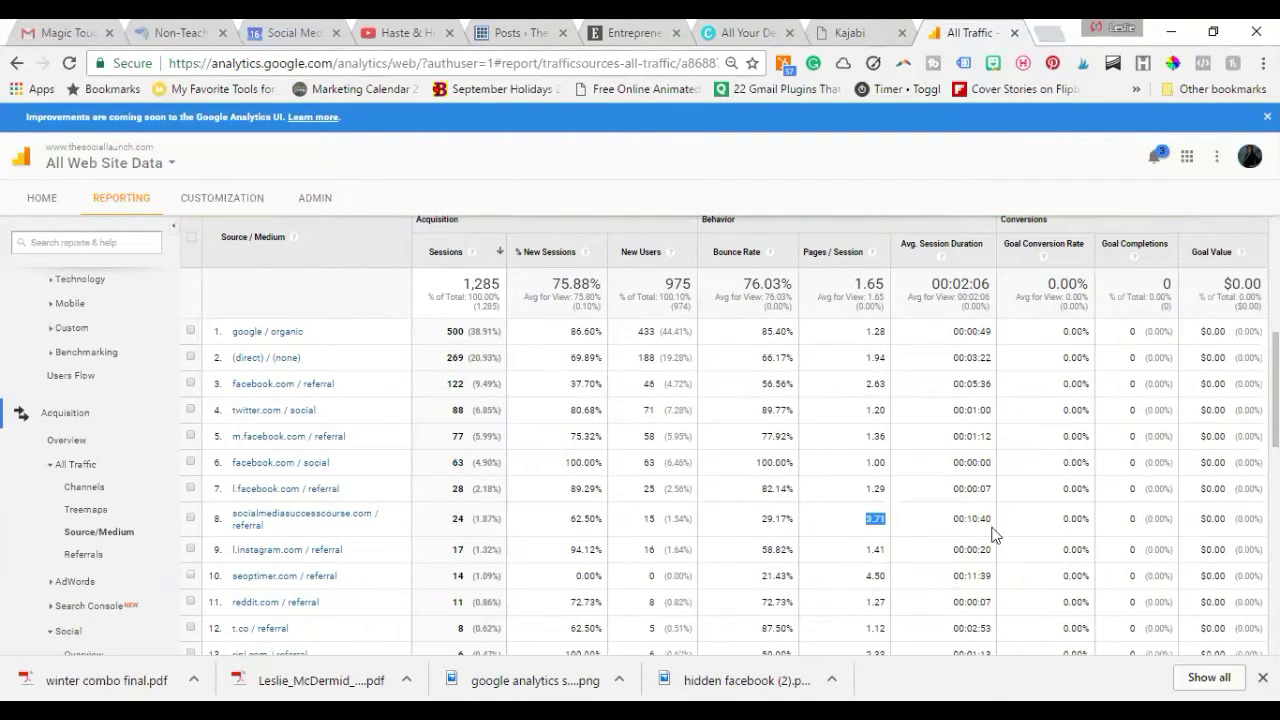
drag(991, 520, 956, 521)
drag(993, 552, 954, 544)
Examine the complete Source/Medium table, comparing sessions, bounce rate, pages per session and session duration across all traffic sources
scroll(724, 436, down, 3)
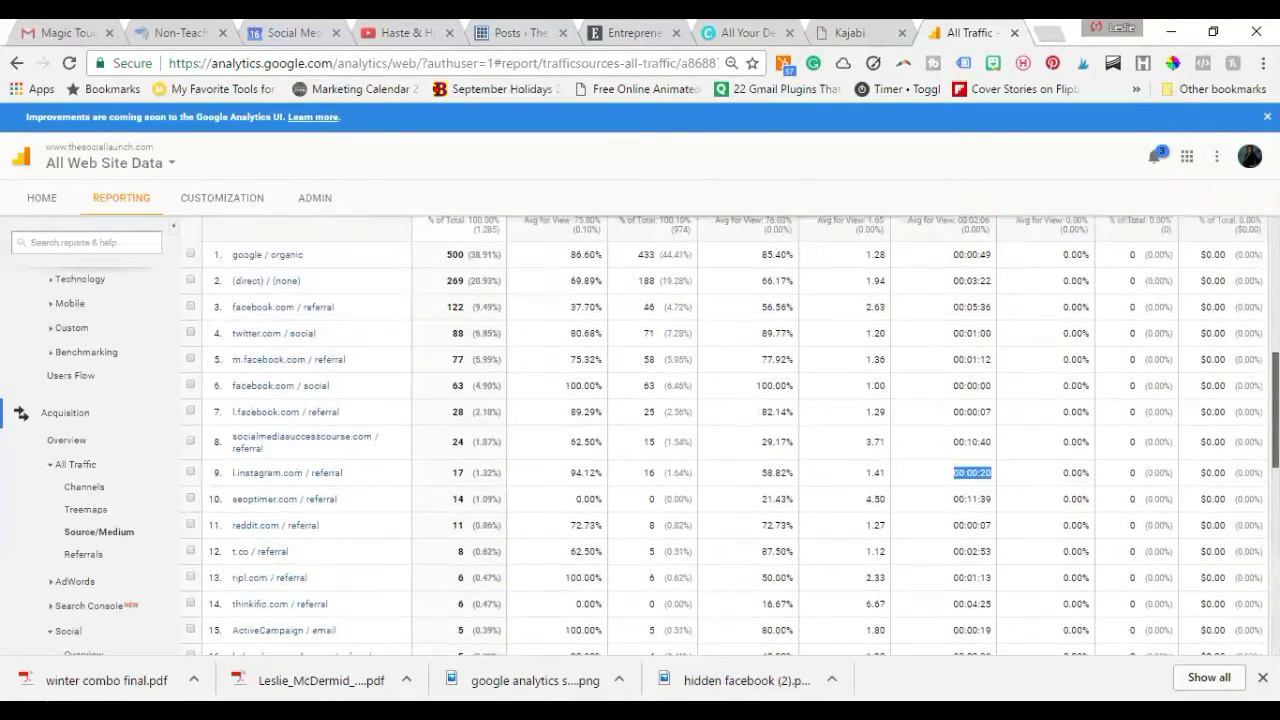
scroll(724, 436, down, 3)
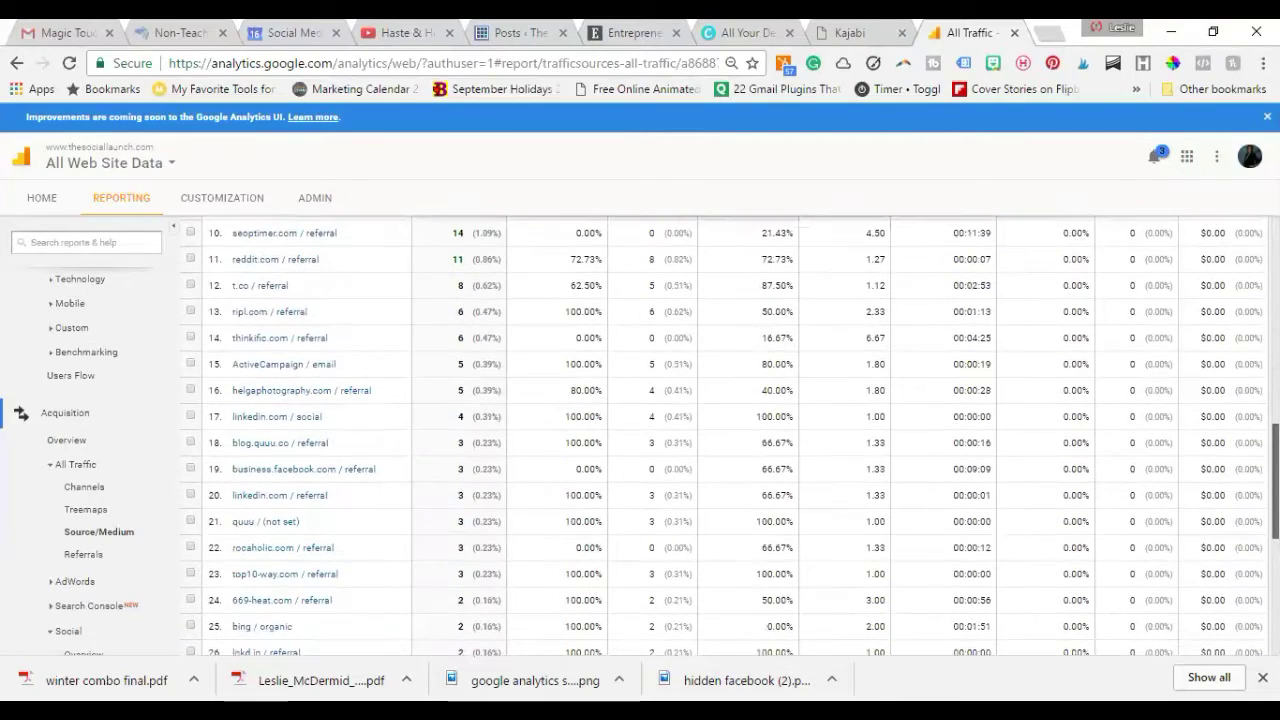
scroll(724, 436, down, 1)
scroll(447, 420, down, 2)
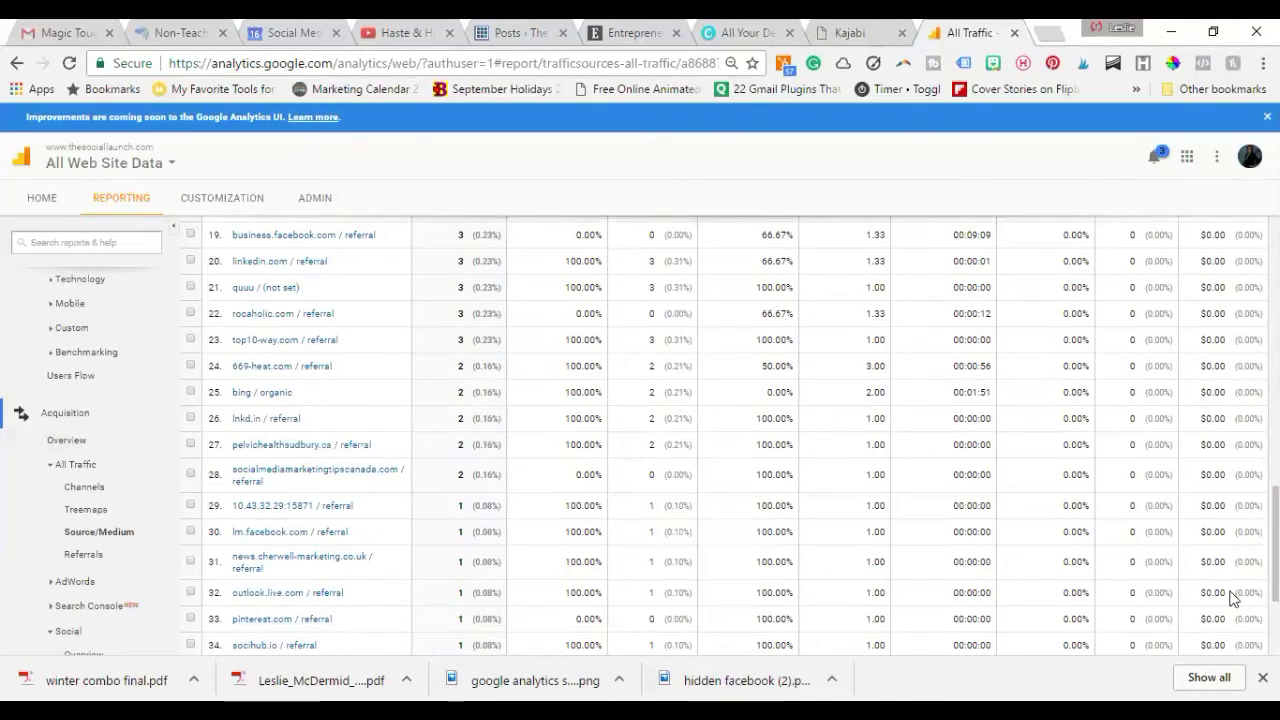
scroll(1235, 600, down, 2)
scroll(730, 440, down, 2)
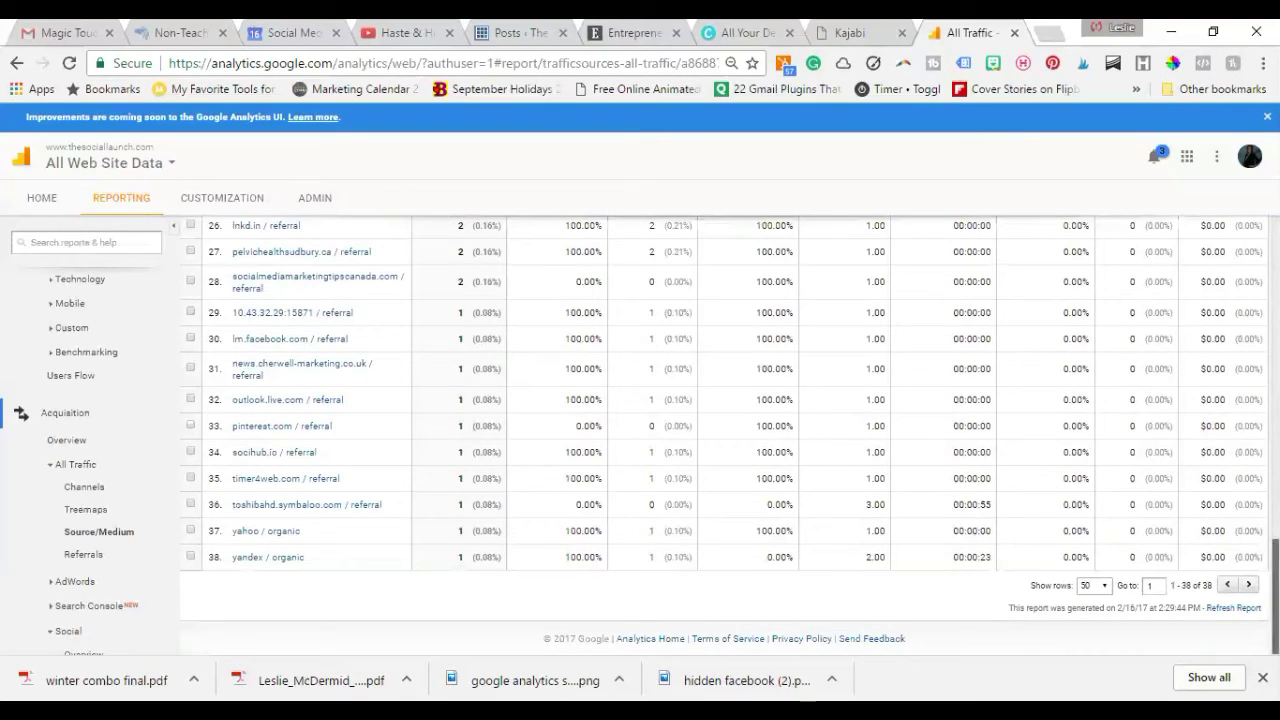
scroll(1274, 590, up, 4)
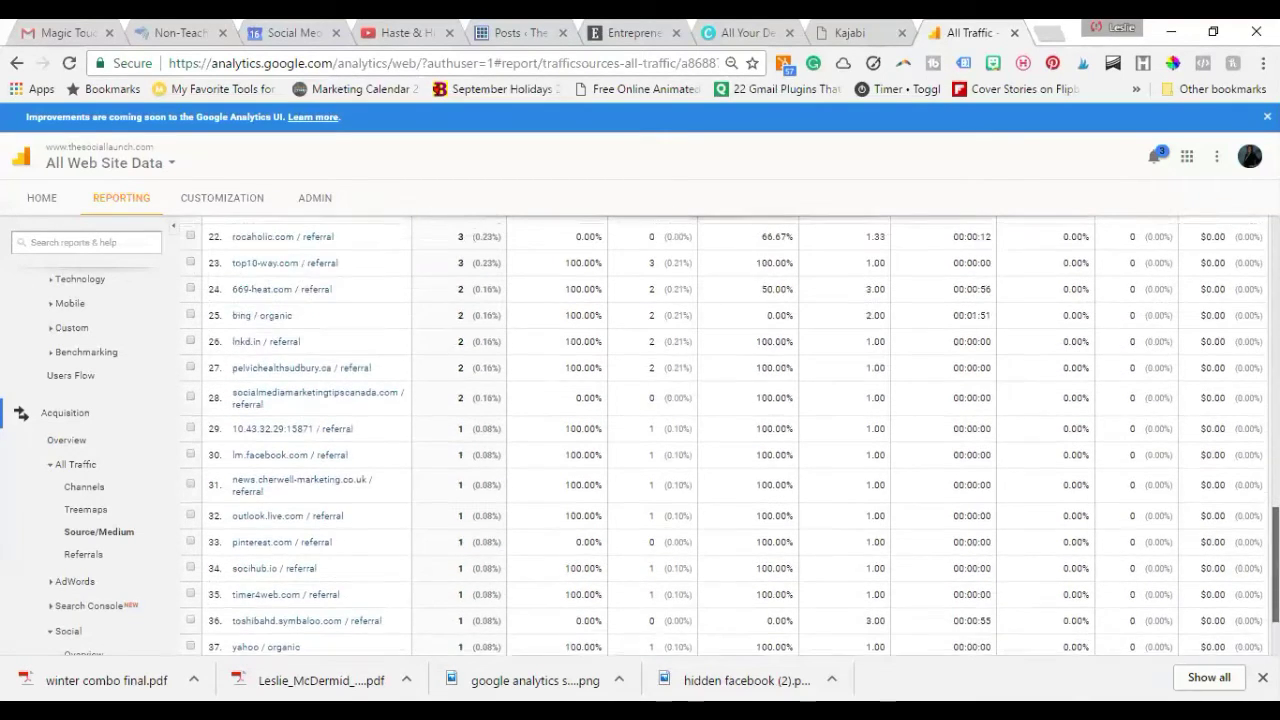
scroll(729, 435, up, 2)
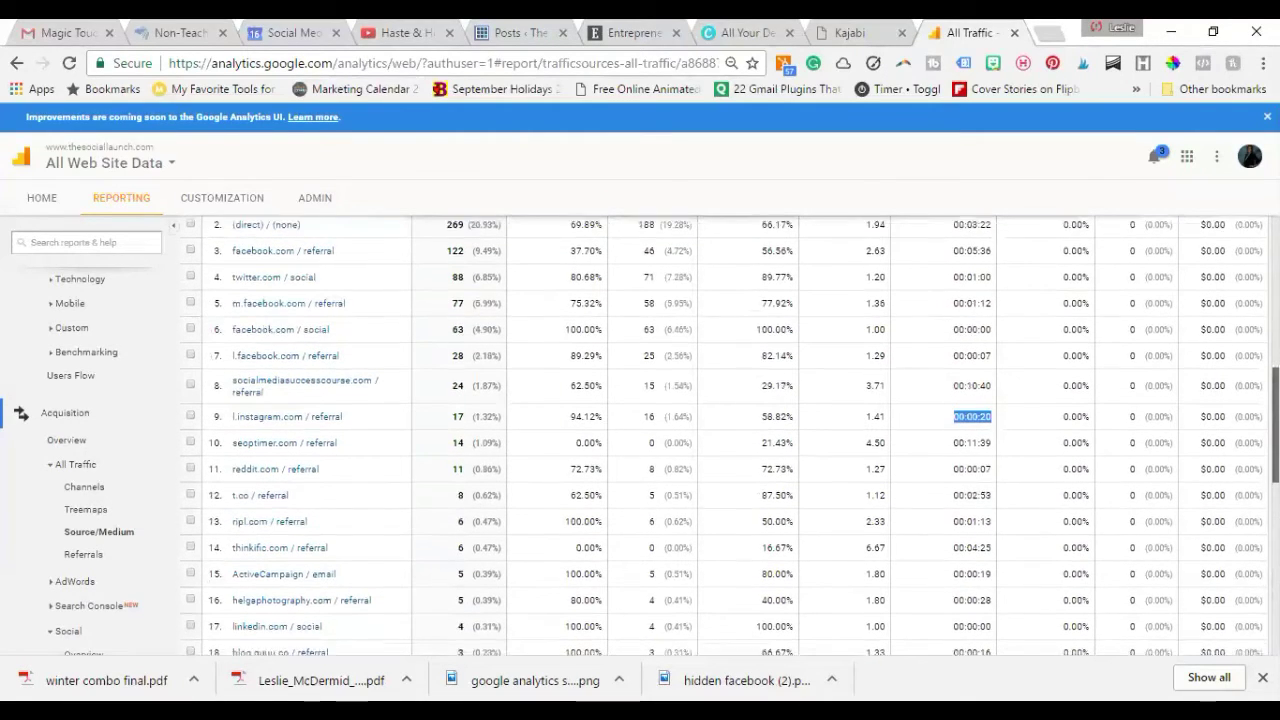
scroll(725, 435, down, 1)
scroll(1131, 466, down, 2)
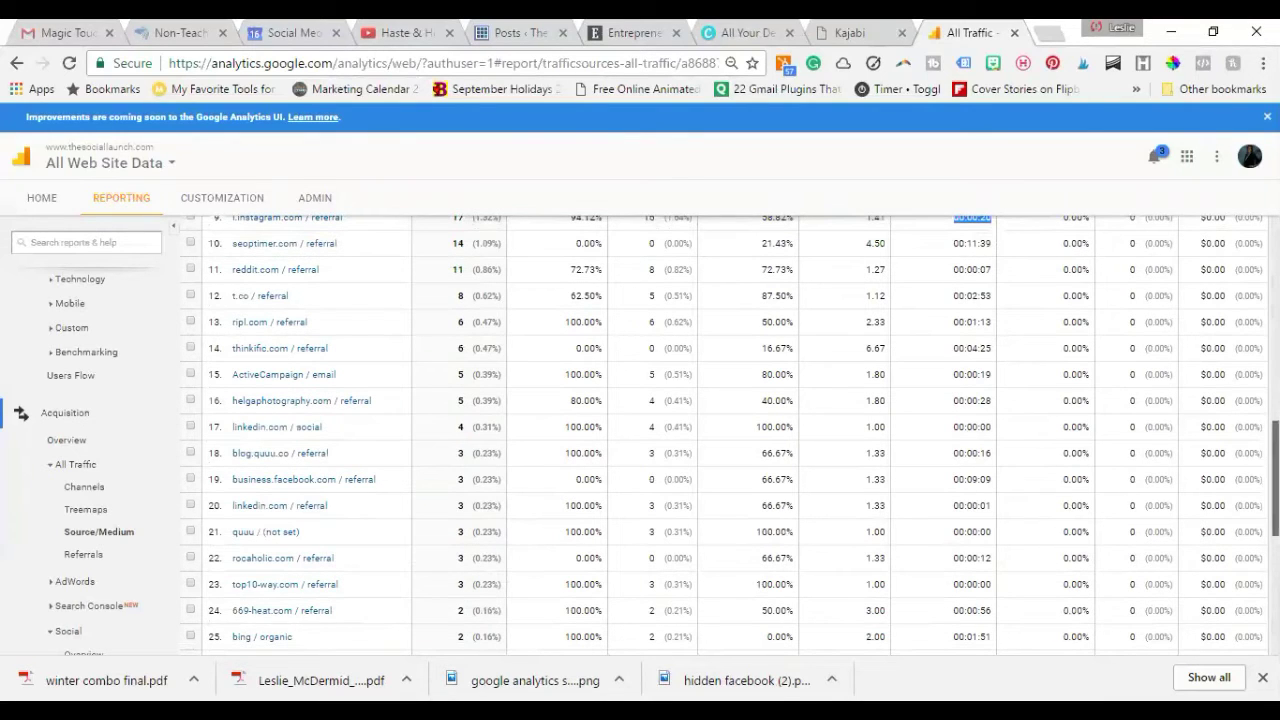
scroll(720, 435, down, 5)
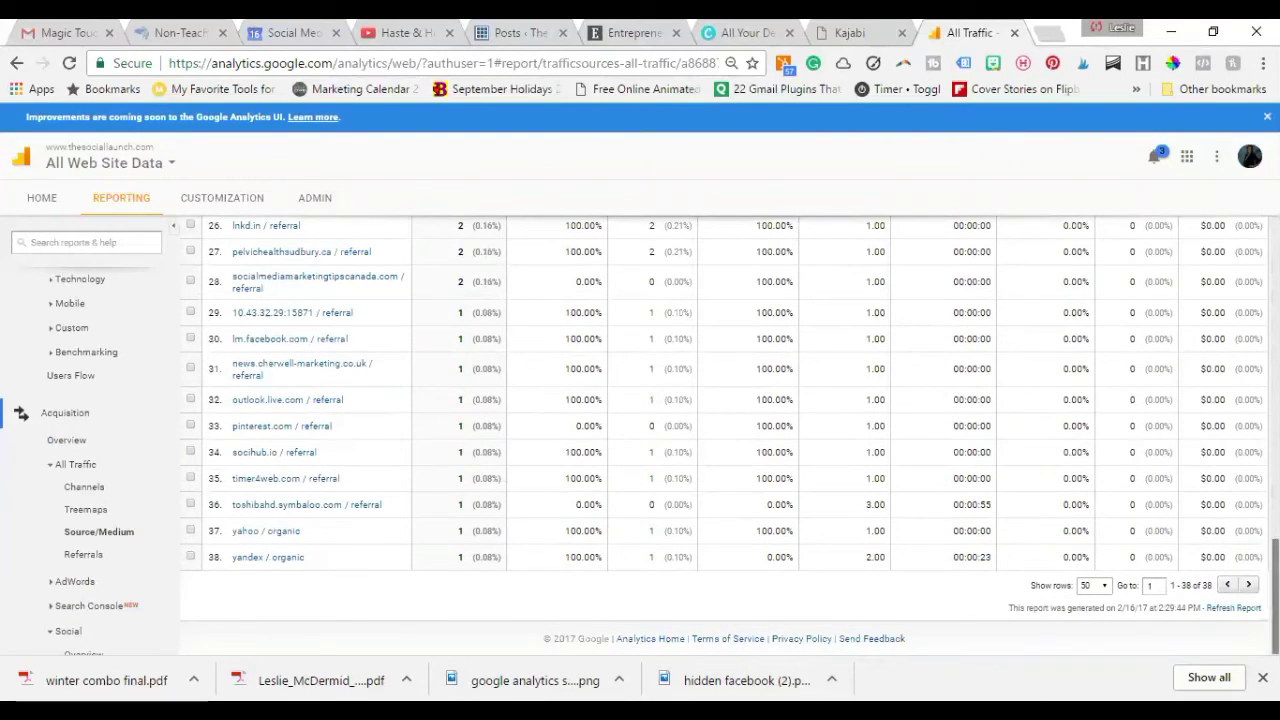
scroll(720, 435, up, 2)
scroll(720, 435, up, 7)
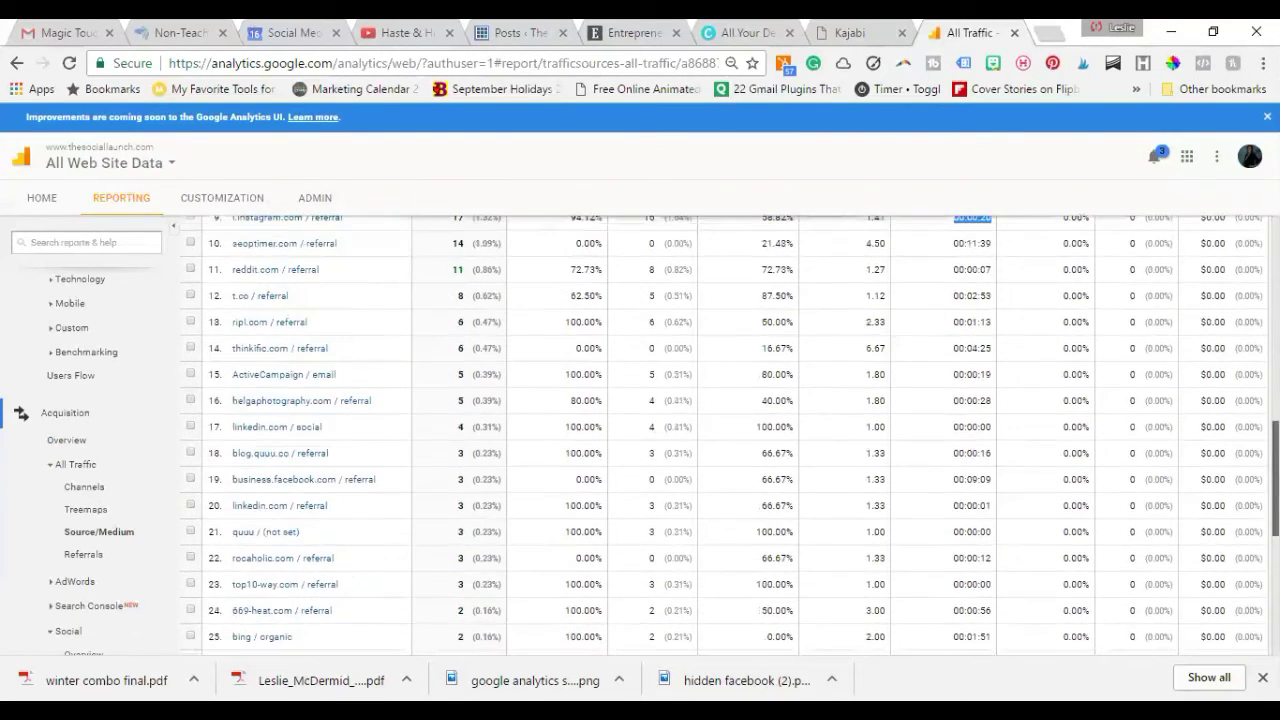
scroll(720, 435, up, 4)
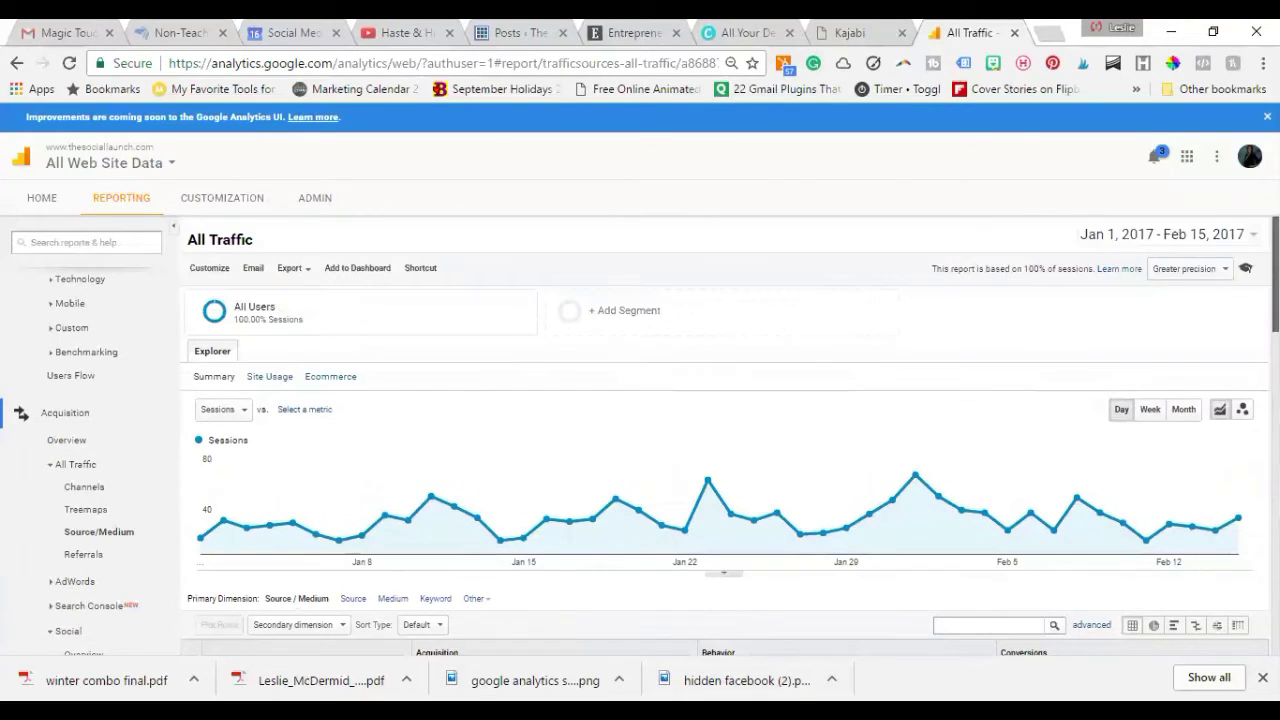
scroll(725, 458, down, 1)
scroll(725, 458, down, 2)
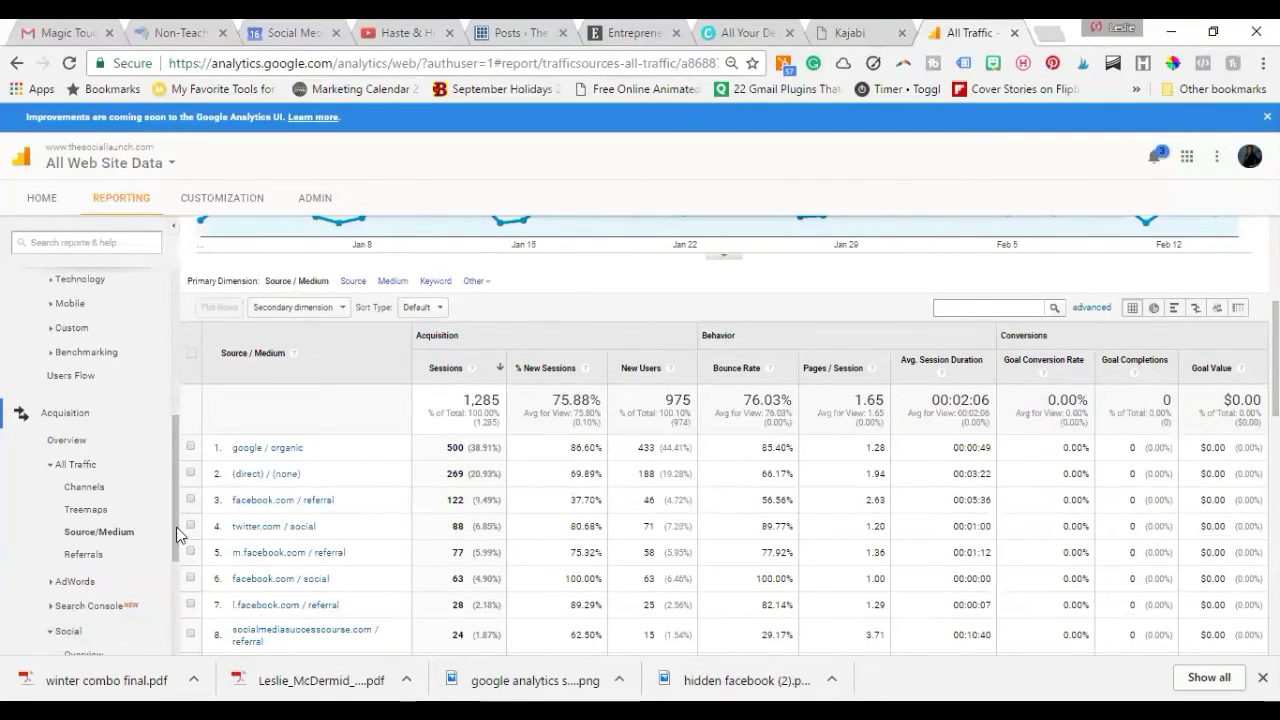
Return to the Social Overview report and review the session share of each social network
scroll(176, 535, down, 2)
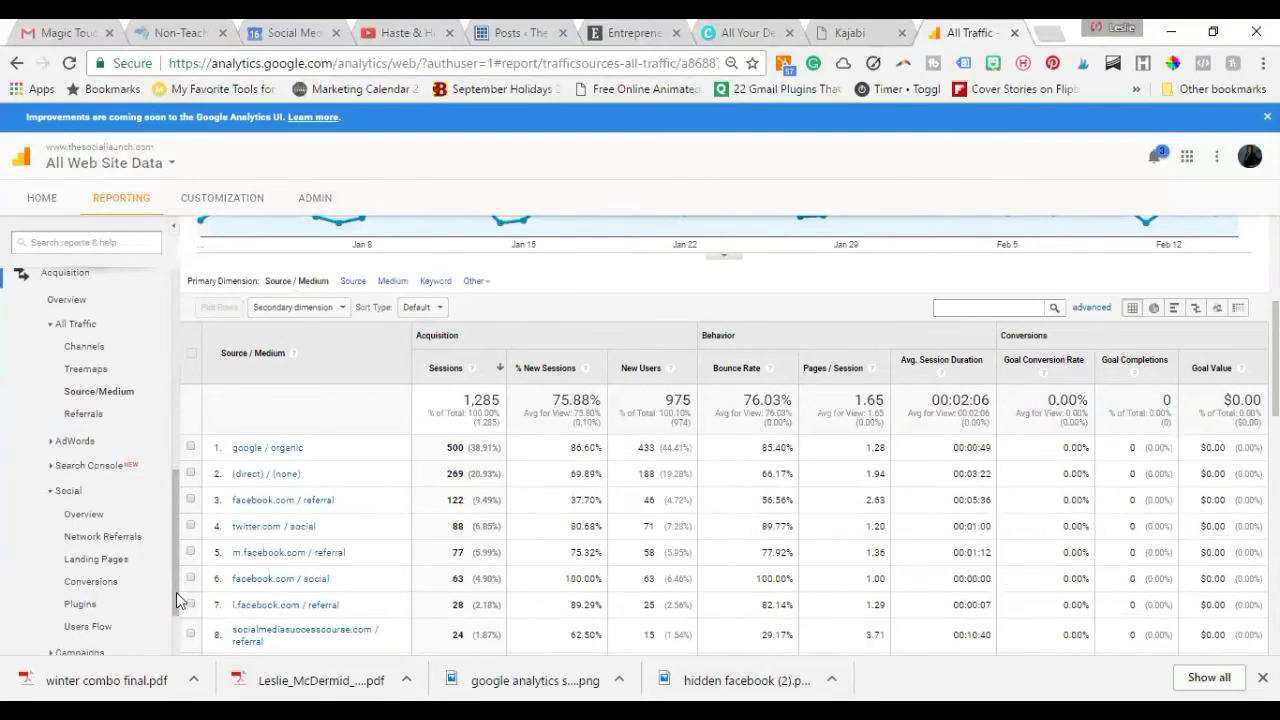
scroll(176, 600, down, 1)
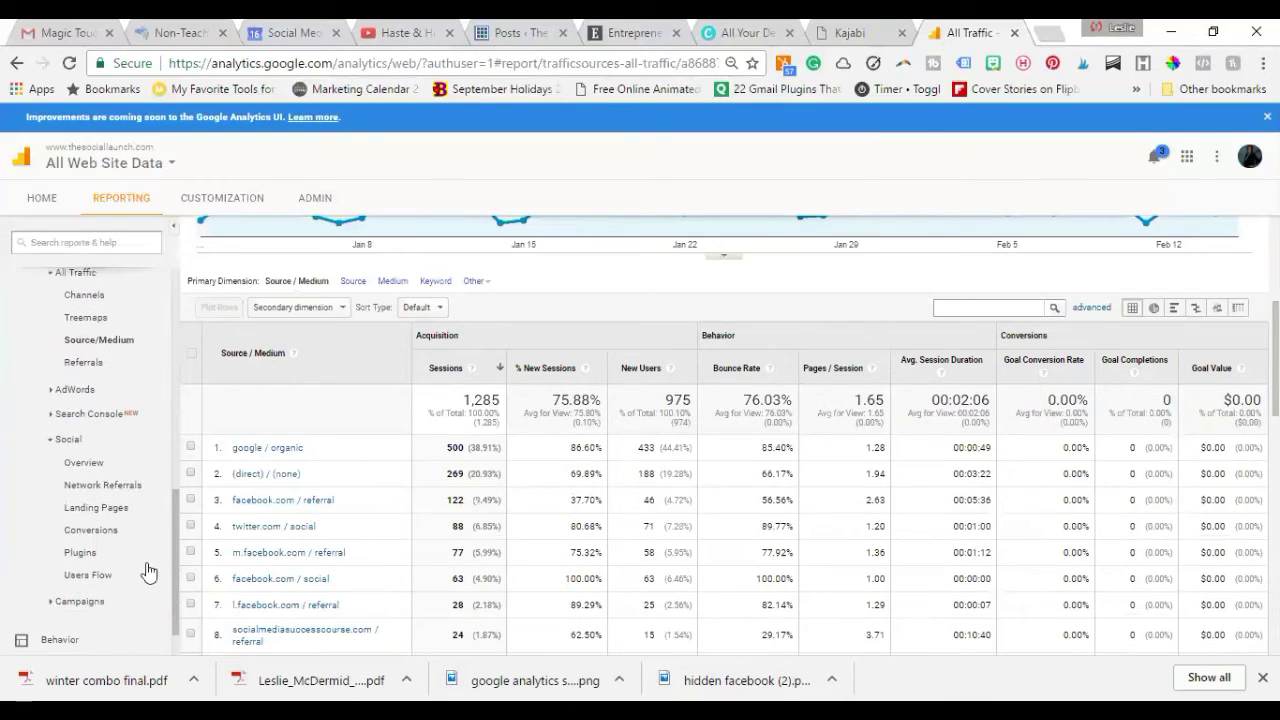
click(84, 464)
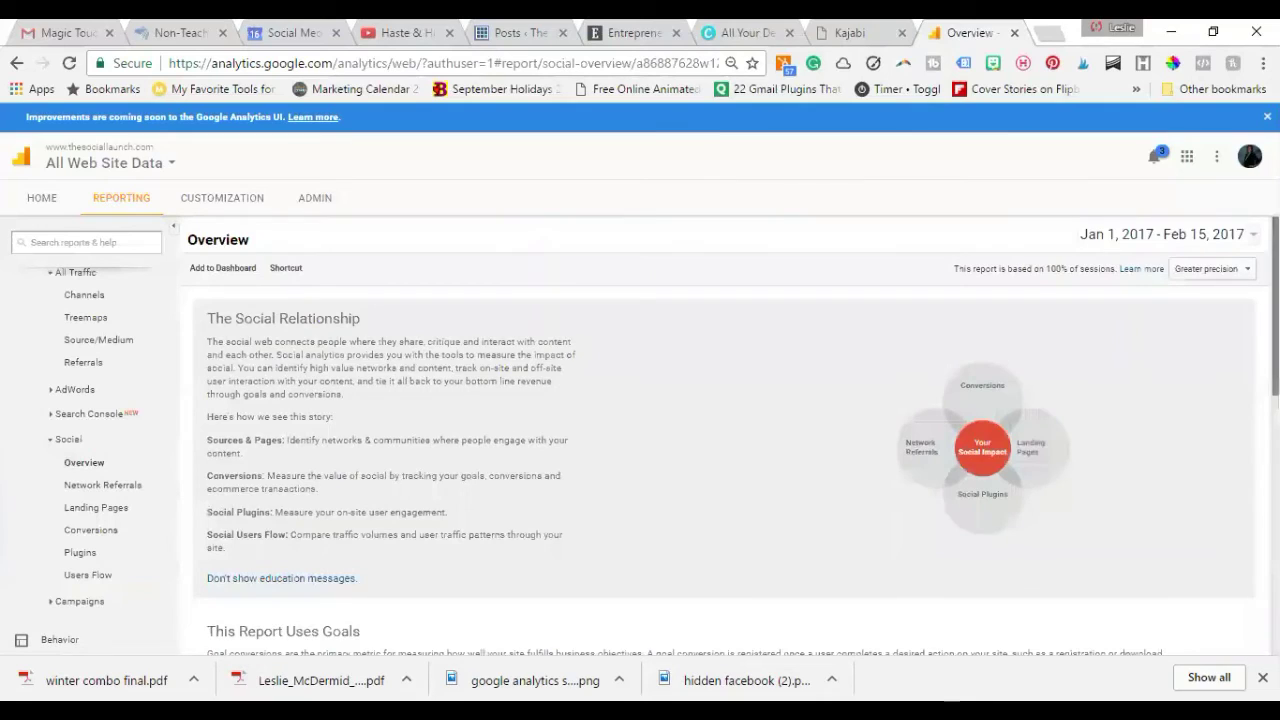
scroll(720, 440, down, 7)
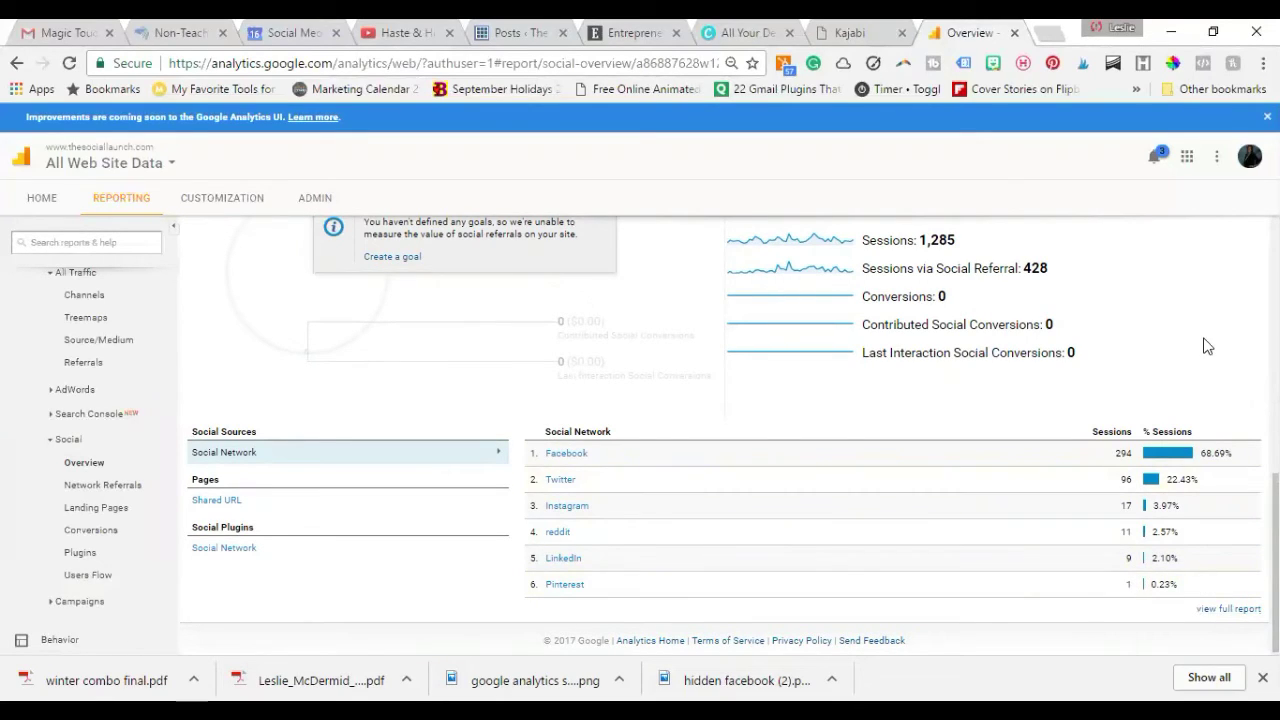
Open the full social network referrals report and review its session graphs and per-network engagement table
click(1214, 607)
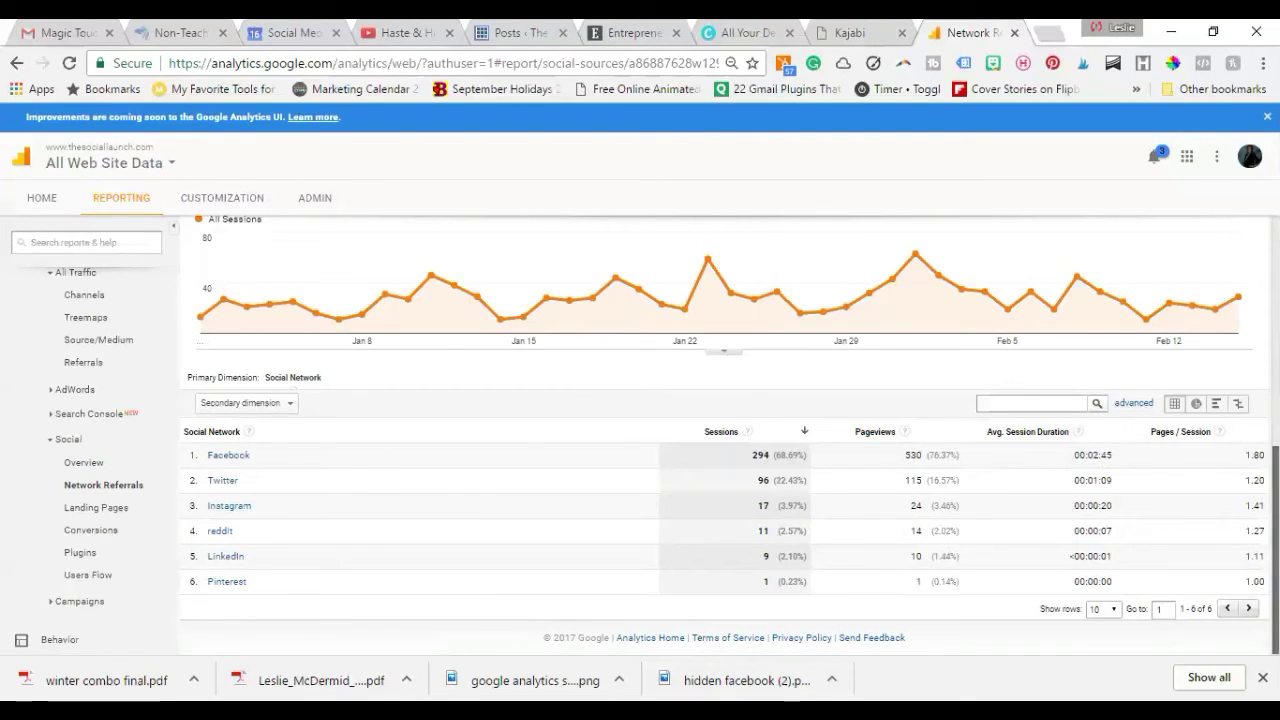
scroll(725, 435, up, 2)
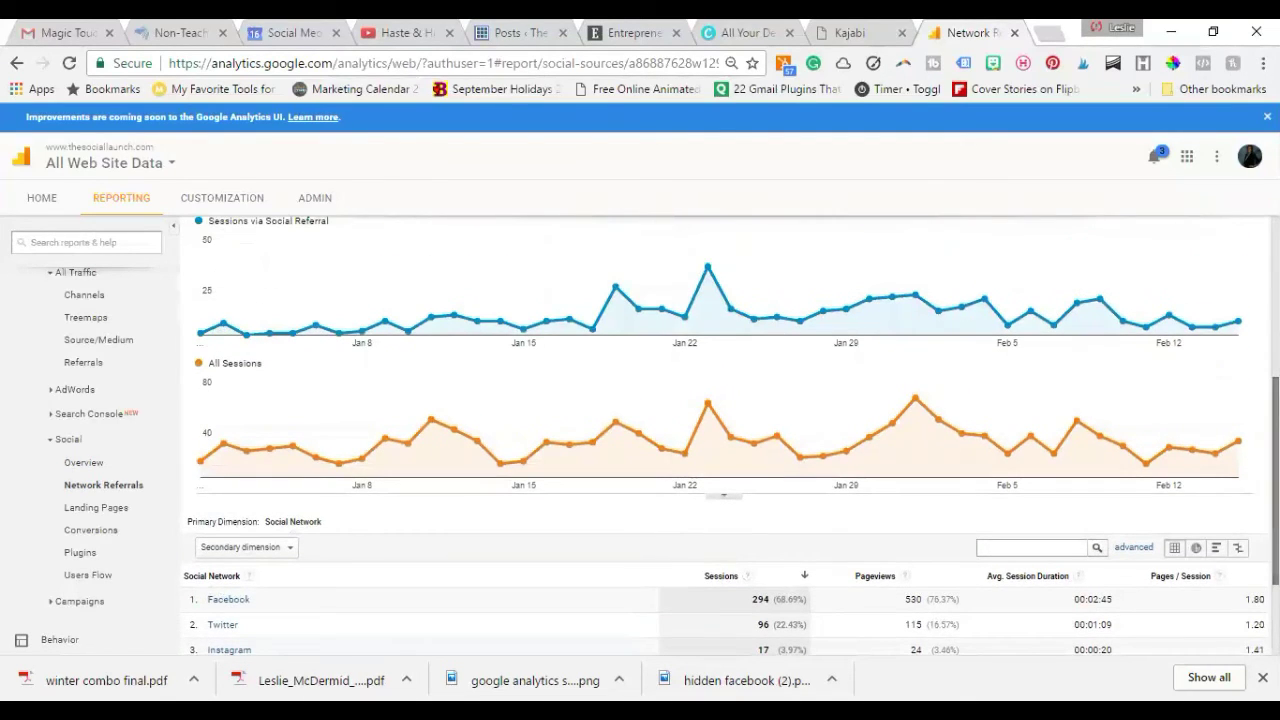
scroll(725, 435, down, 2)
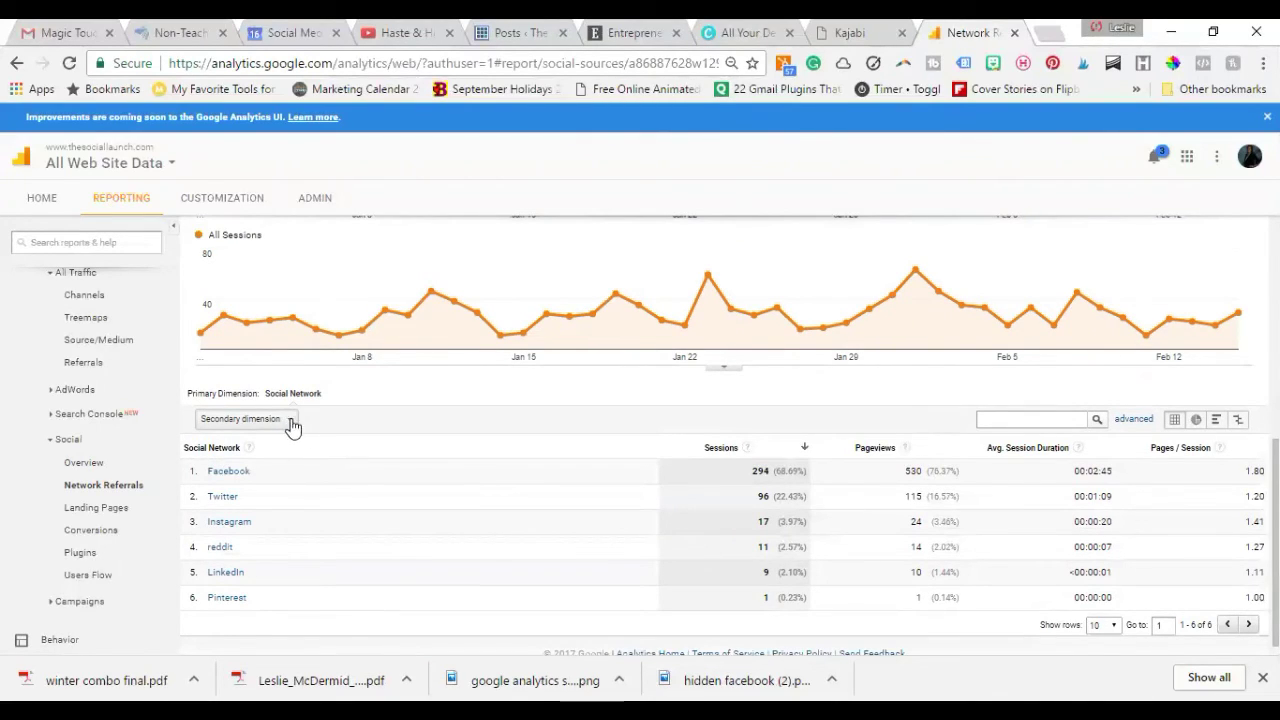
Break down the social network table by Browser as the secondary dimension
click(289, 421)
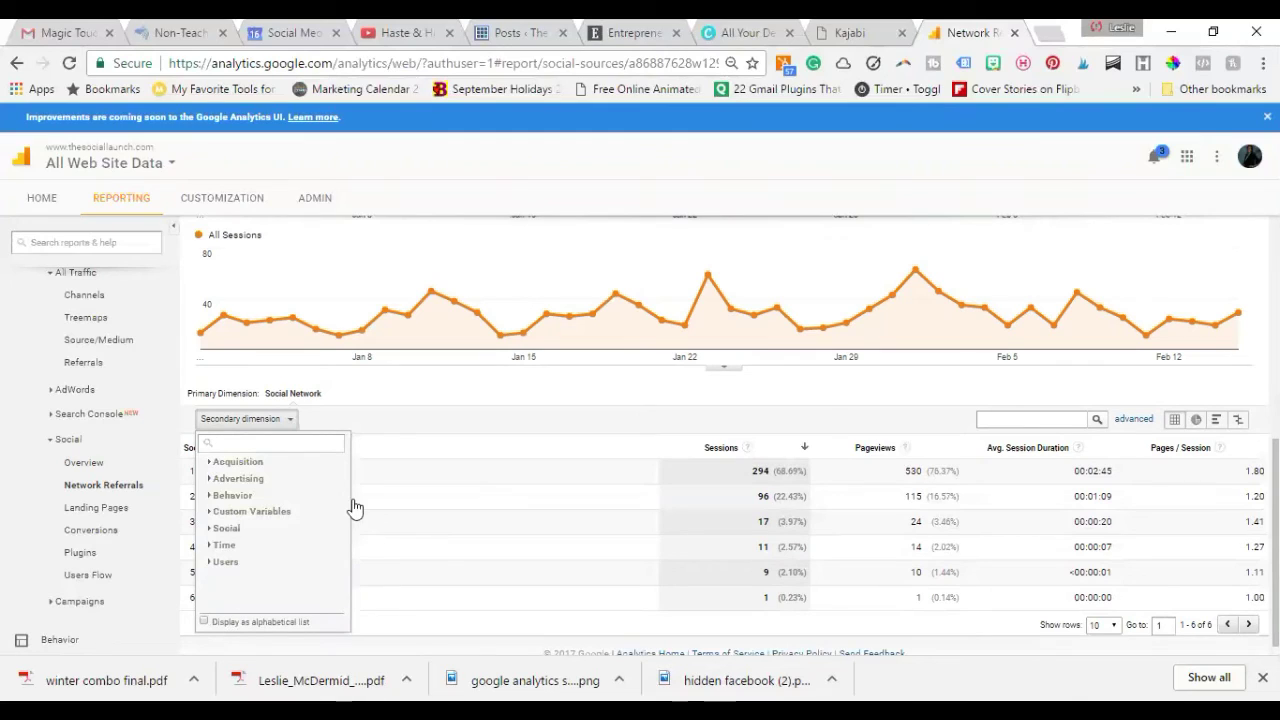
click(250, 466)
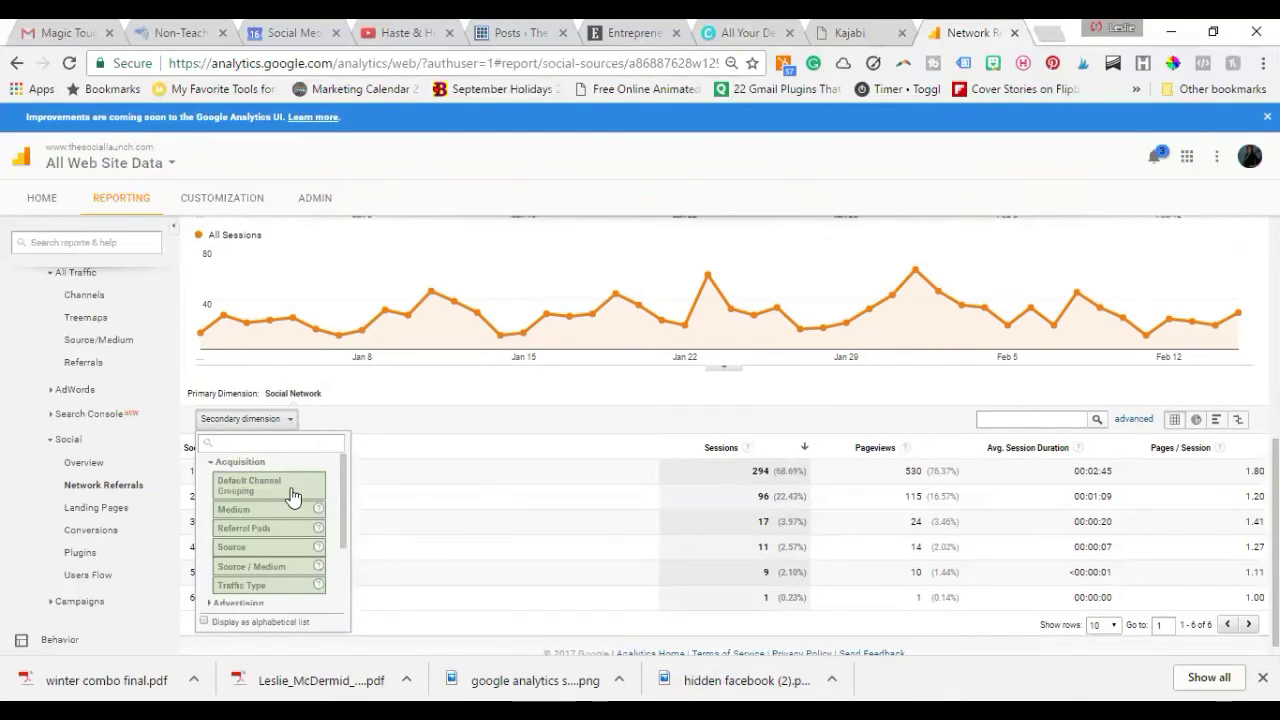
click(262, 566)
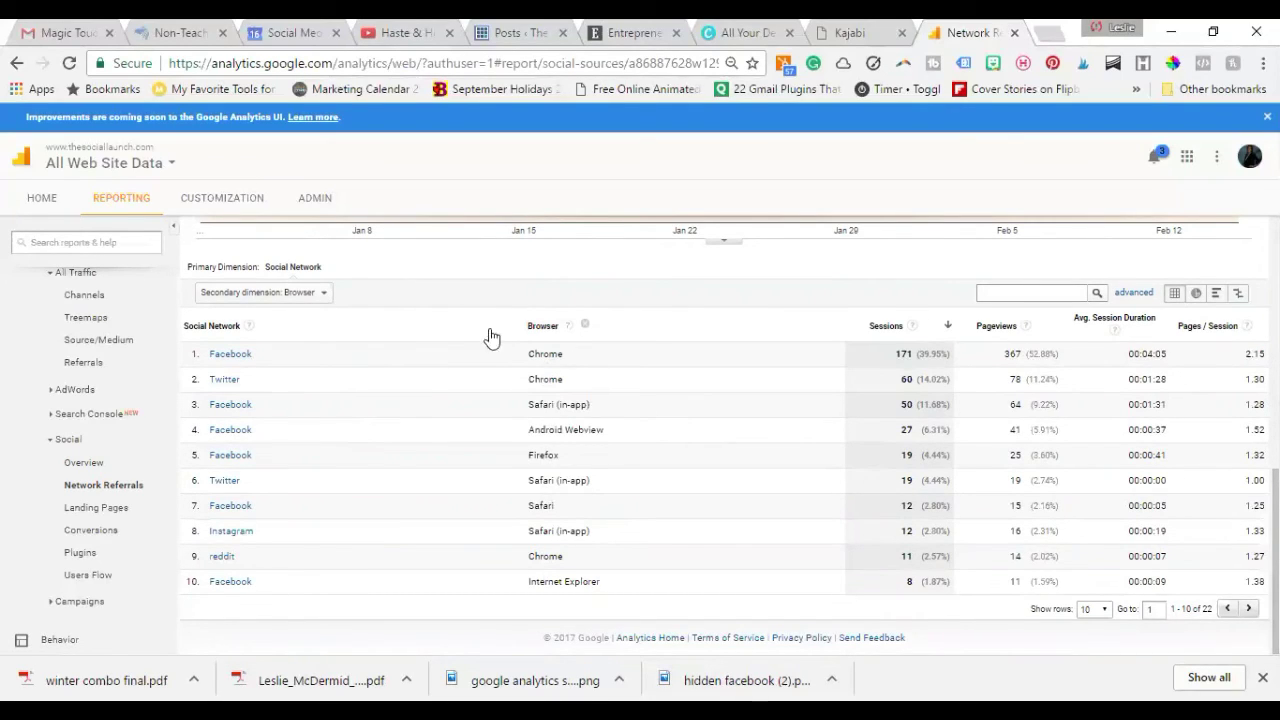
Change the table's secondary dimension to Mobile (Including Tablet) to split each social network's sessions by mobile use
click(323, 294)
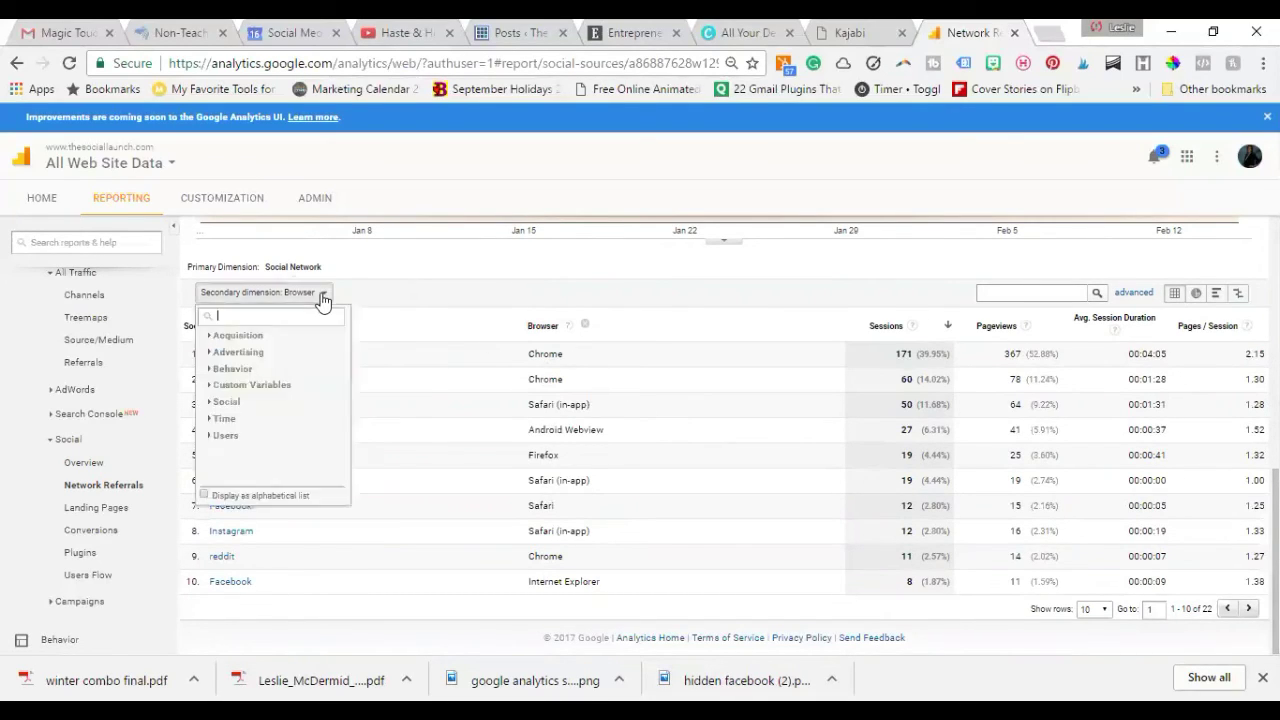
click(249, 442)
drag(341, 337, 341, 412)
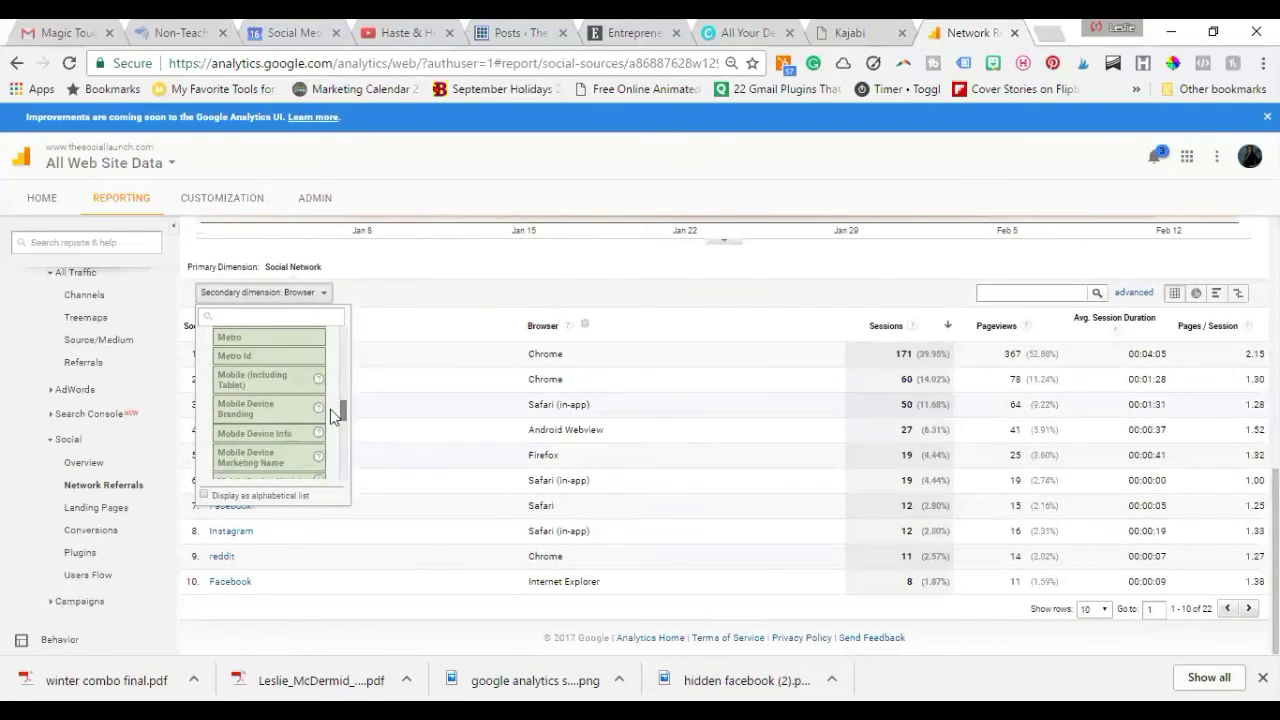
click(265, 378)
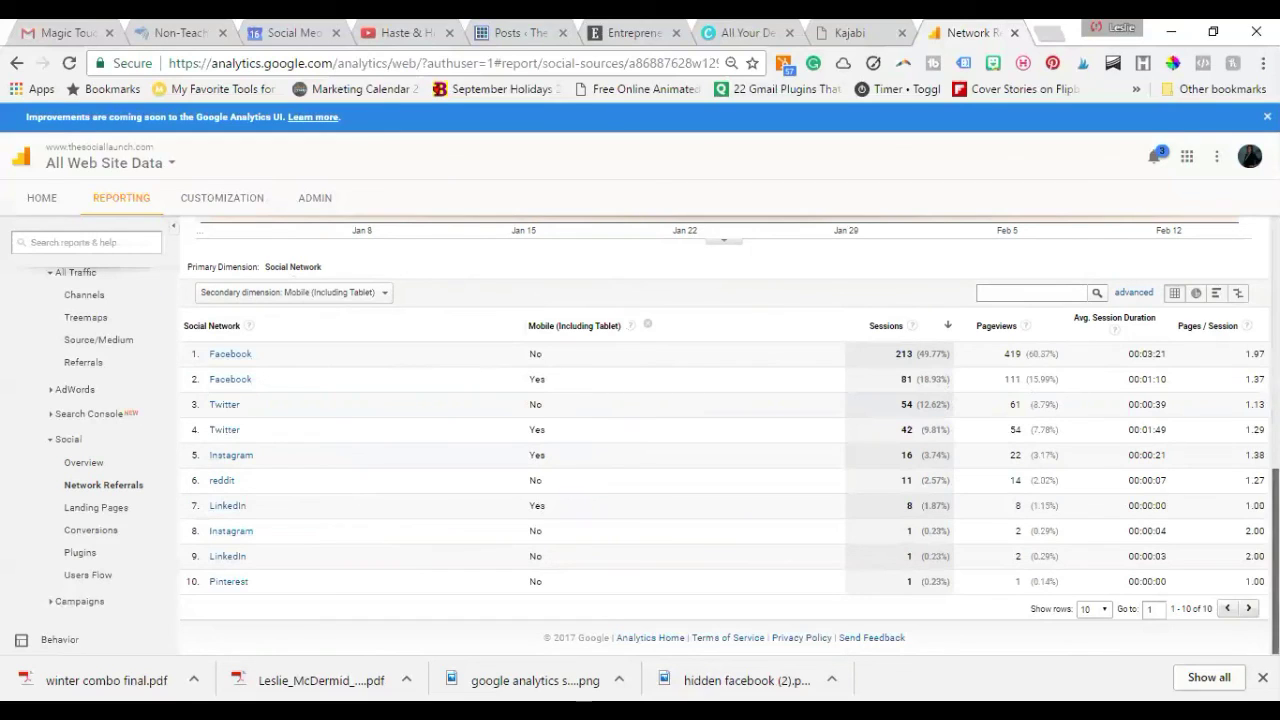
mouse_move(1275, 540)
mouse_down()
mouse_move(1275, 290)
mouse_move(1275, 540)
mouse_up()
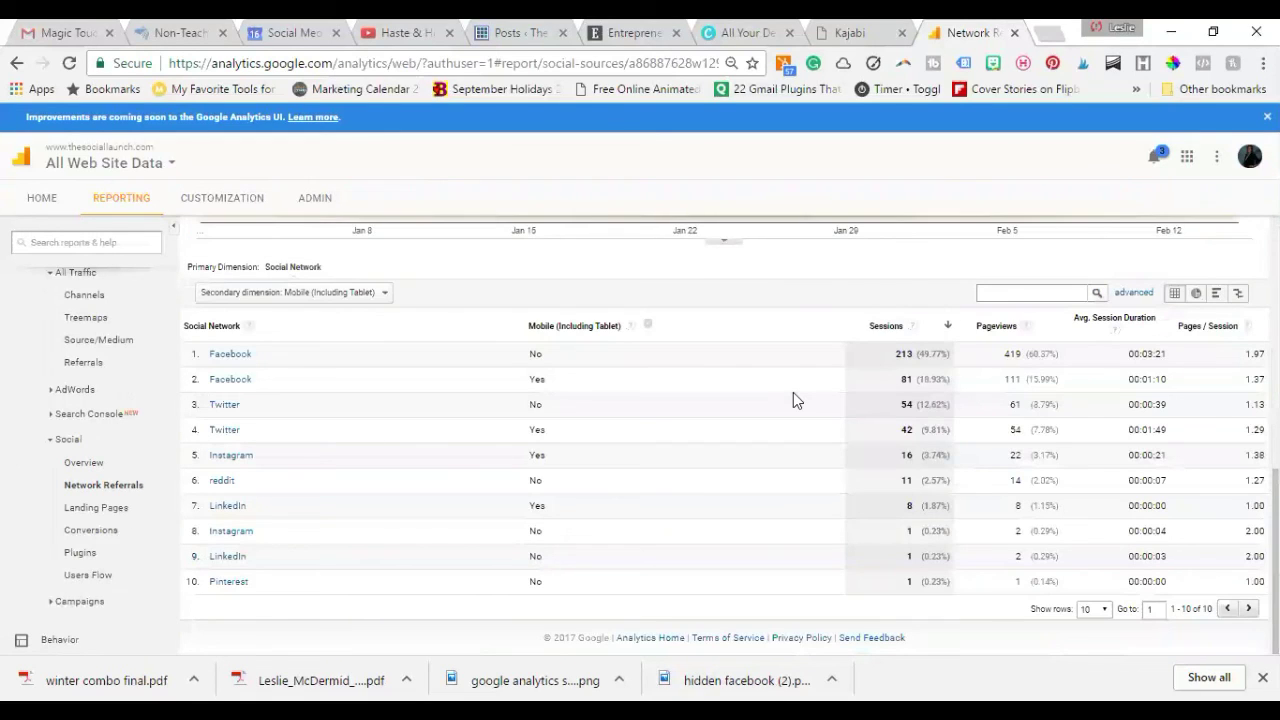